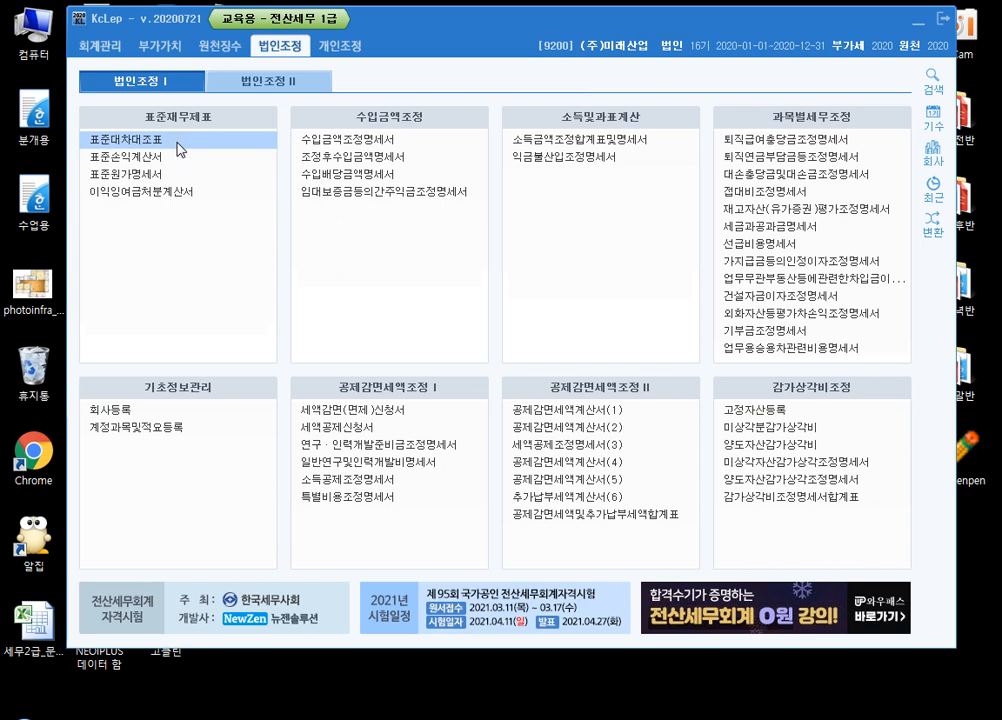
{"action": "left_click", "coordinate": [180, 148]}
{"action": "left_click", "coordinate": [180, 163]}
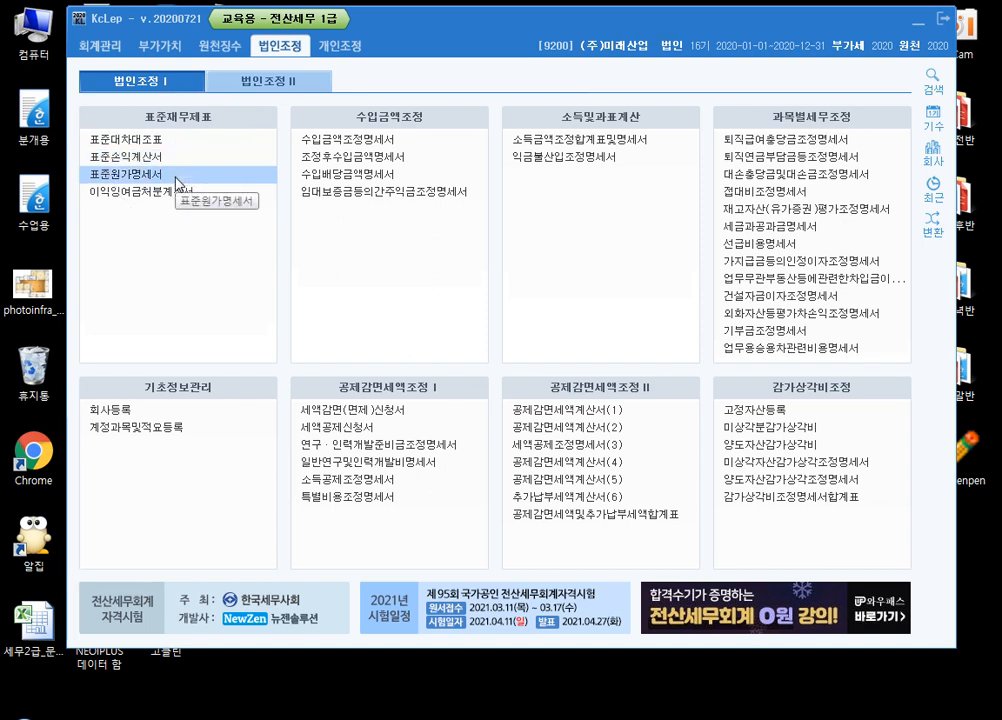
{"action": "left_click", "coordinate": [176, 179]}
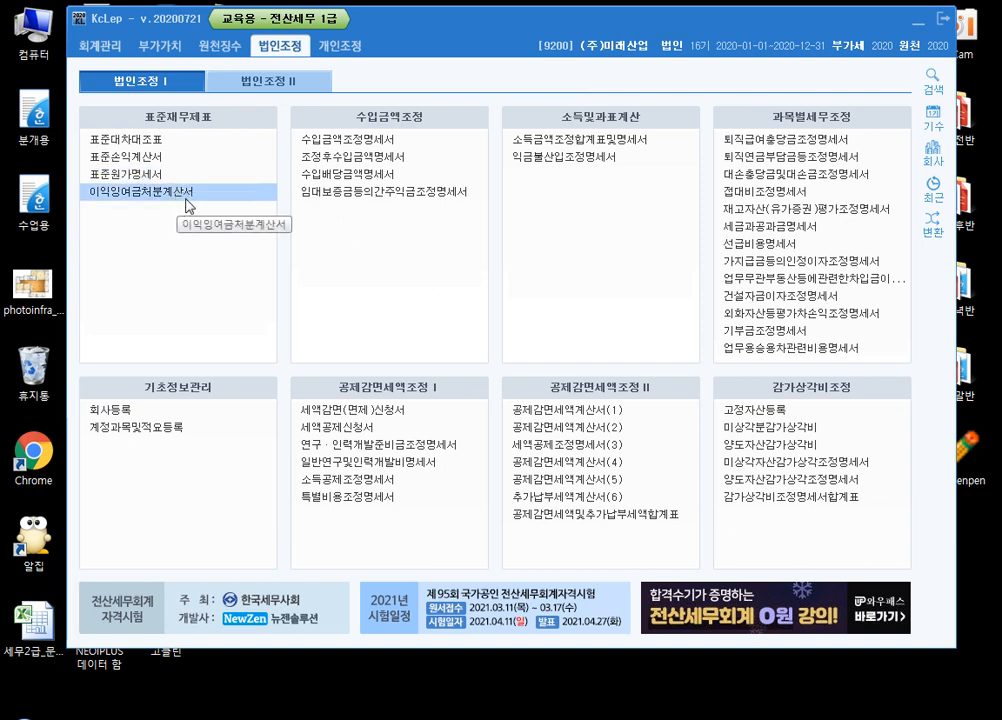
{"action": "left_click", "coordinate": [186, 205]}
{"action": "left_click", "coordinate": [186, 205]}
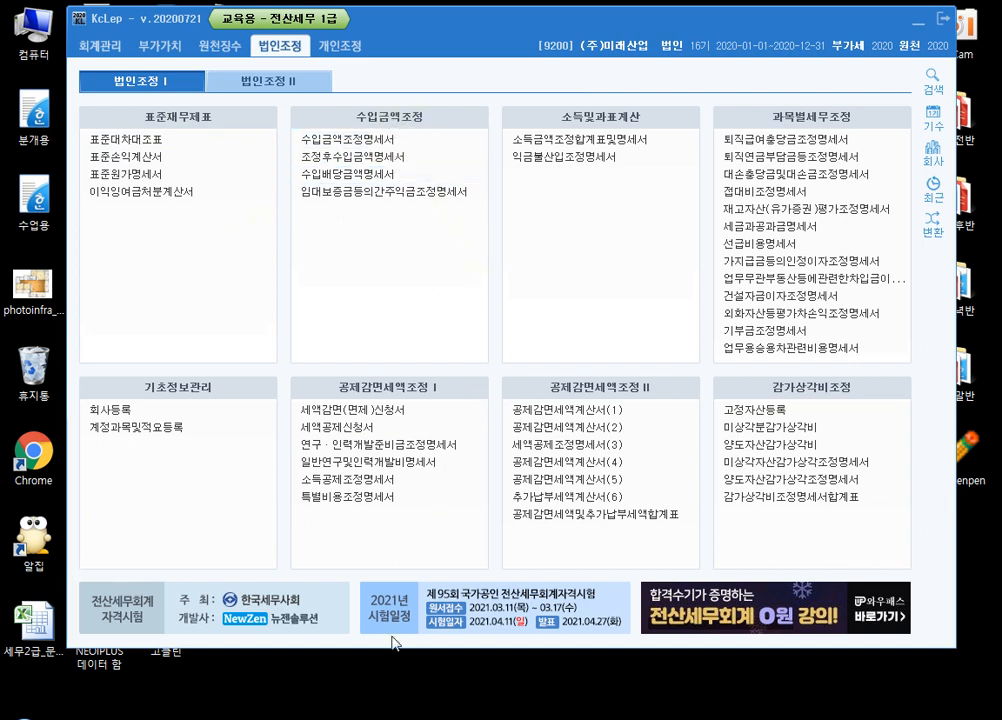
- Switch to the 20210308.hwp document in 한글 and write "* 수입금액 - 매출액(수익)" on the first line
{"action": "left_click", "coordinate": [386, 717]}
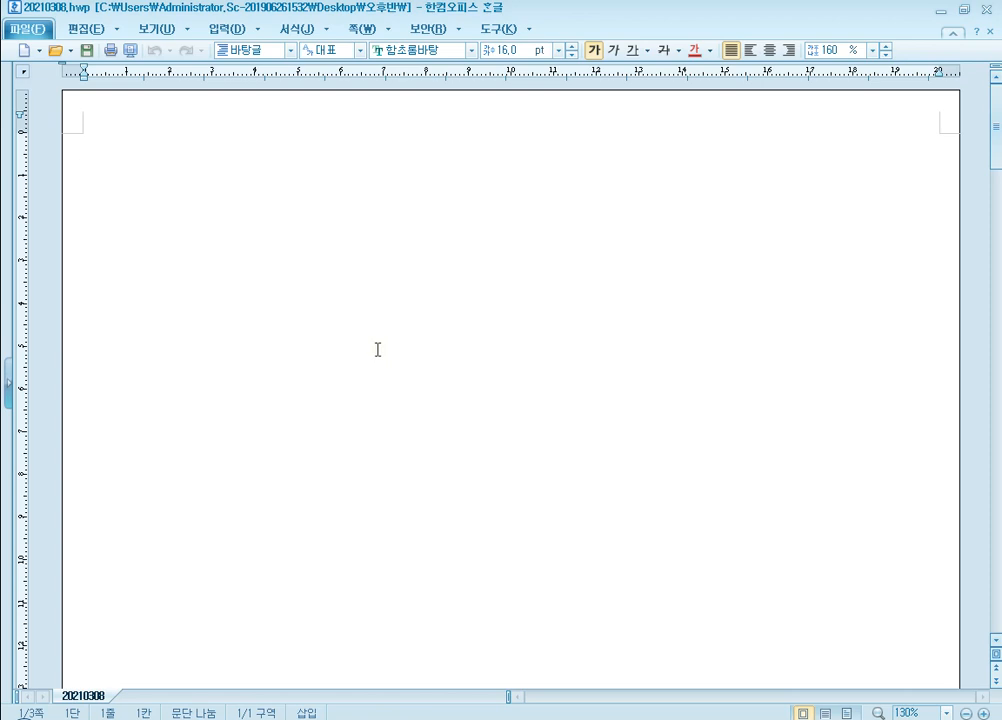
{"action": "type", "text": "* 수"}
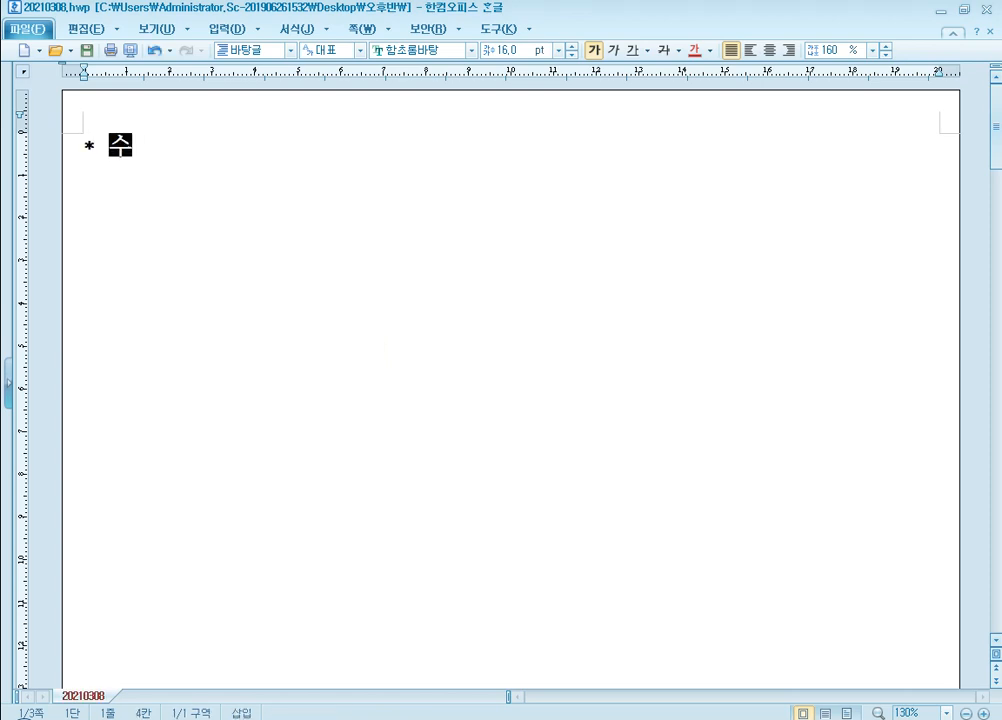
{"action": "type", "text": "입ㄱ액"}
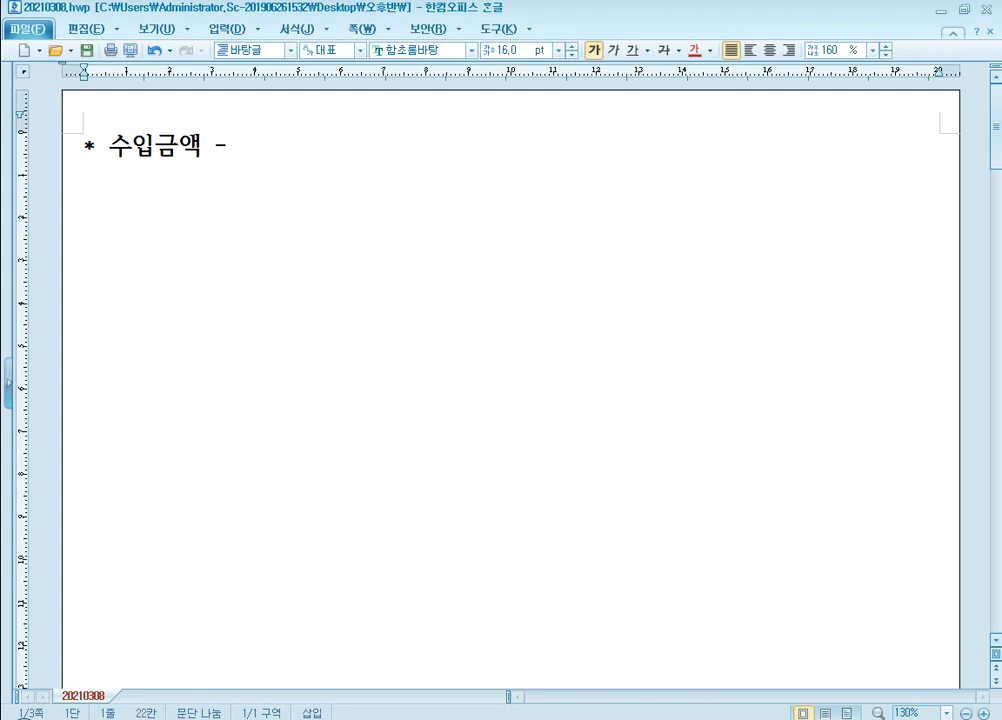
{"action": "type", "text": "- 매출액"}
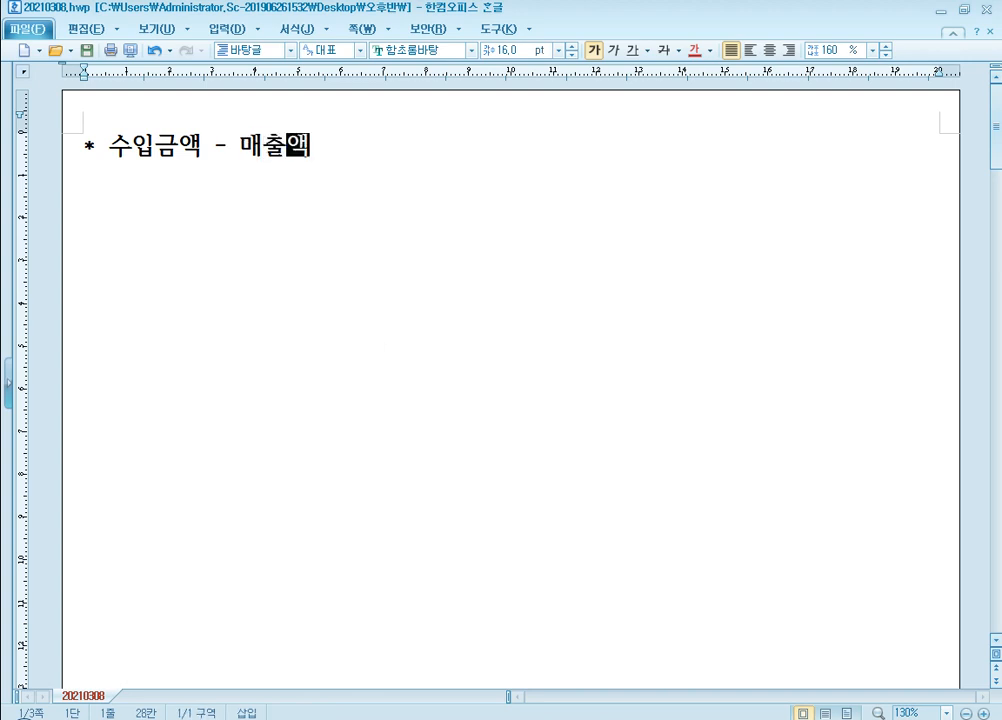
{"action": "type", "text": "(수익)"}
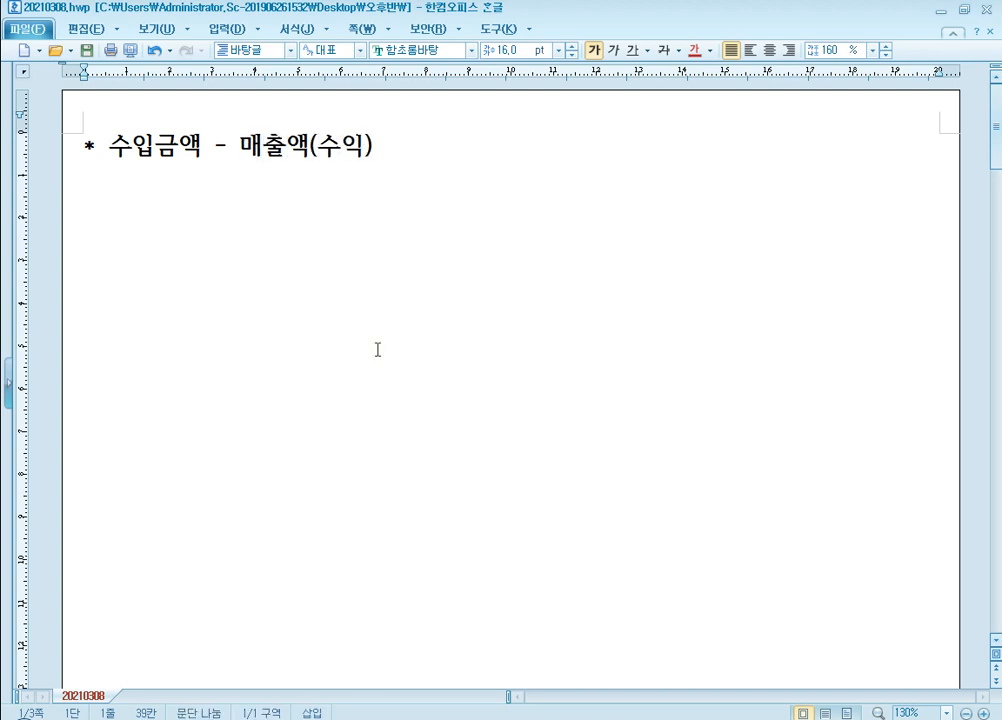
- Add the line "* 소득금액 - 이익" below the 수입금액 line, leaving one blank line between them
{"action": "key", "text": "Return"}
{"action": "key", "text": "Return"}
{"action": "type", "text": "* 소득금액 "}
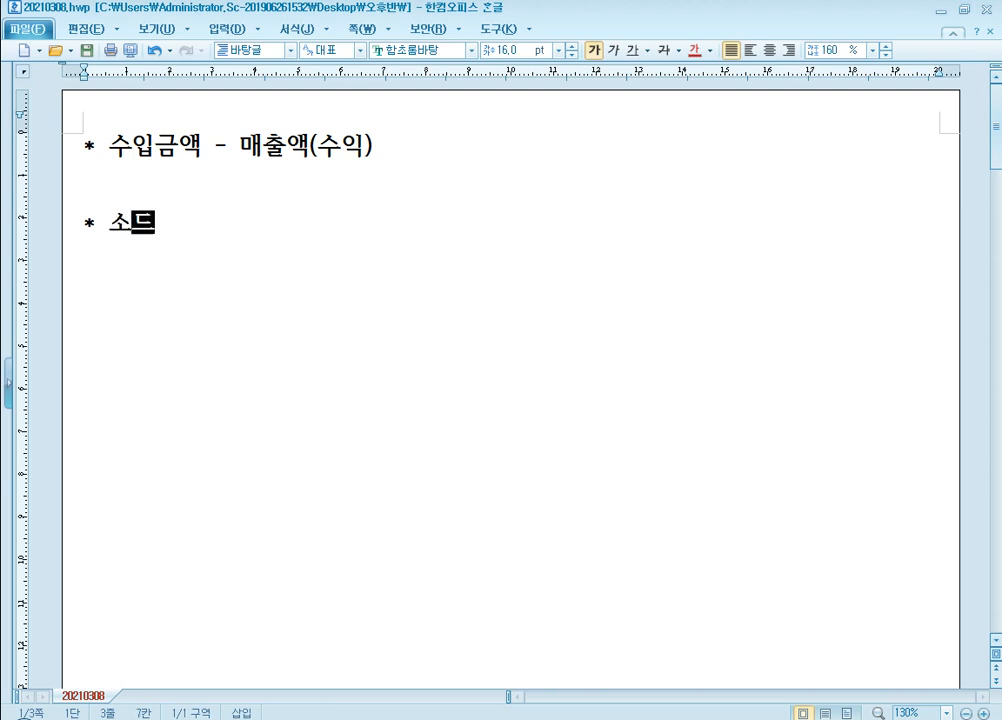
{"action": "type", "text": "- 이ㅇ"}
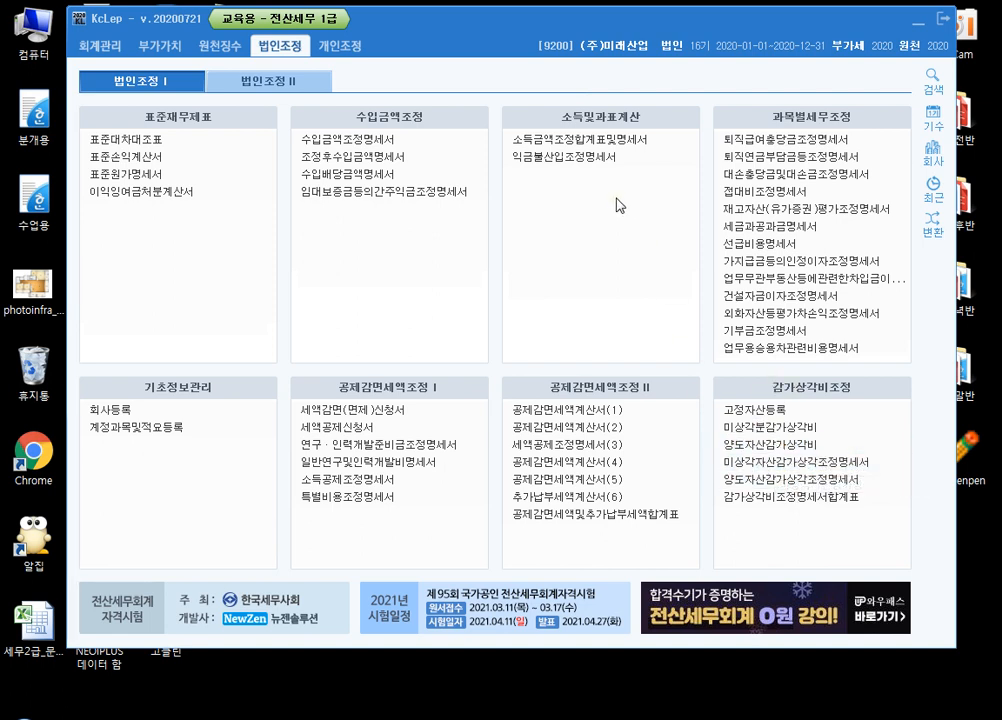
- Open 소득금액조정합계표및명세서 in KcLep and outline its 익금산입 및 손금불산입 and 손금산입 및 익금불산입 tables in red, leaving the form when done
{"action": "left_click", "coordinate": [636, 147]}
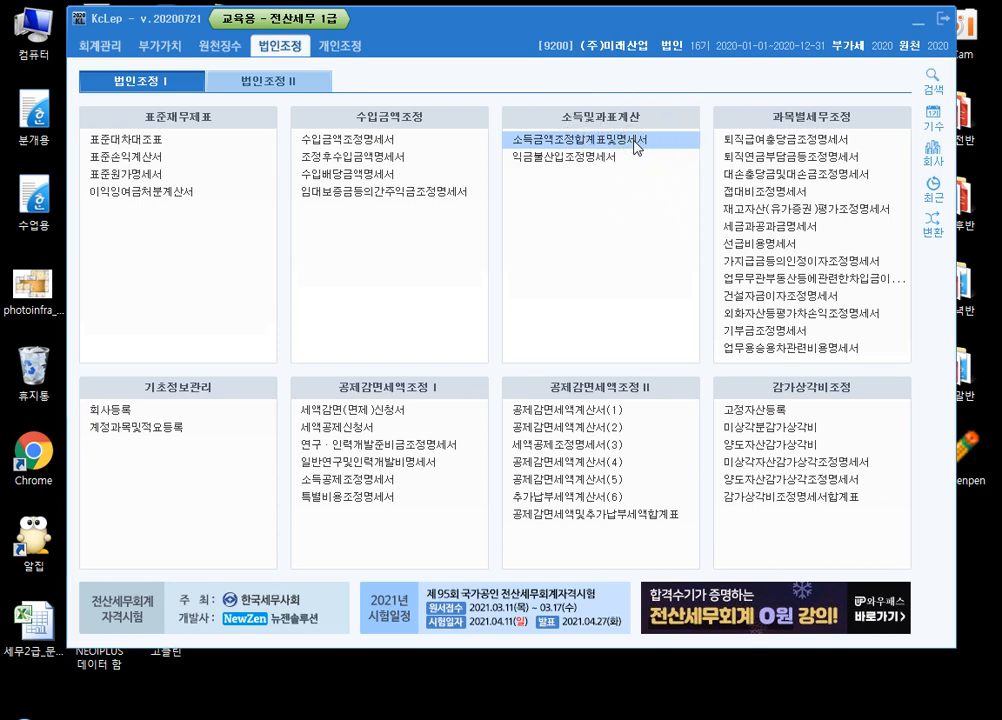
{"action": "left_click", "coordinate": [636, 147]}
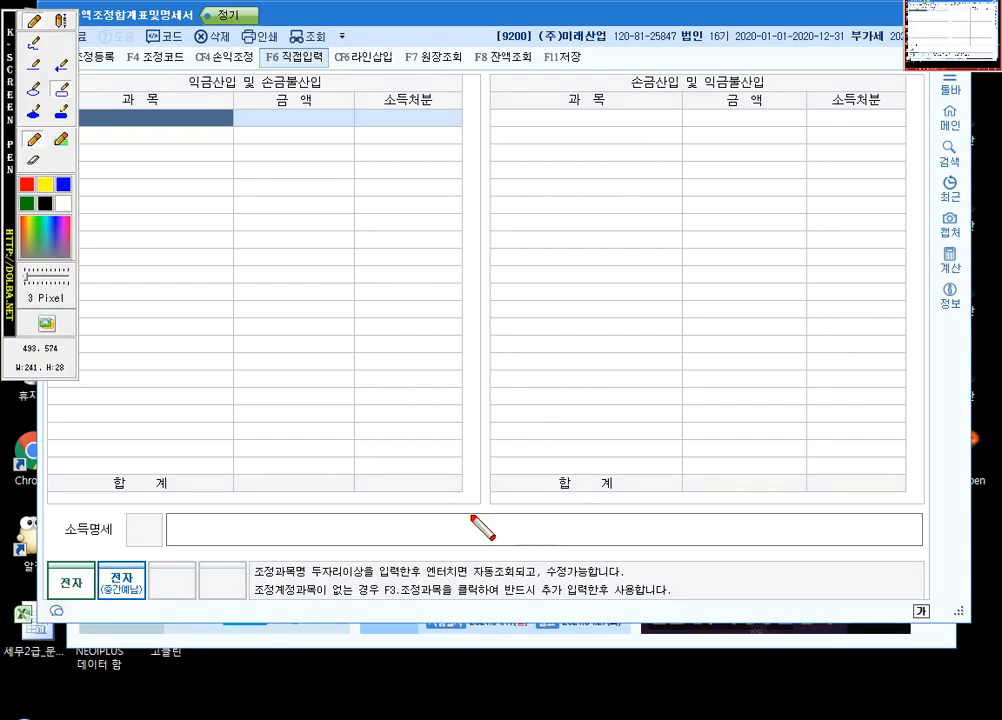
{"action": "left_click_drag", "start_coordinate": [8, 146], "coordinate": [970, 600]}
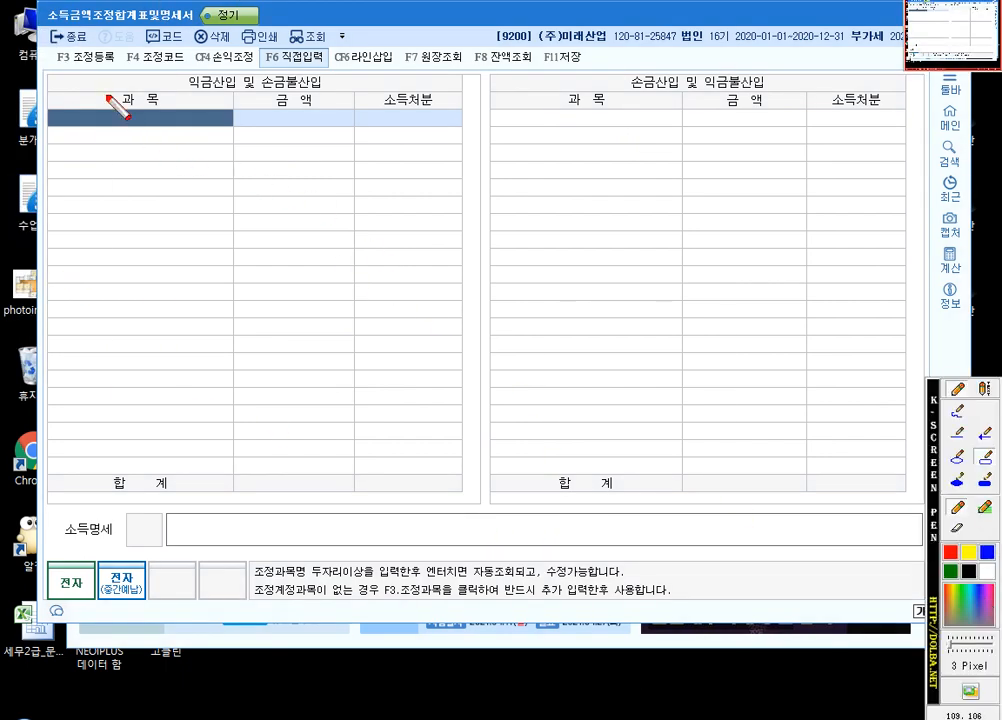
{"action": "left_click_drag", "start_coordinate": [478, 522], "coordinate": [471, 521]}
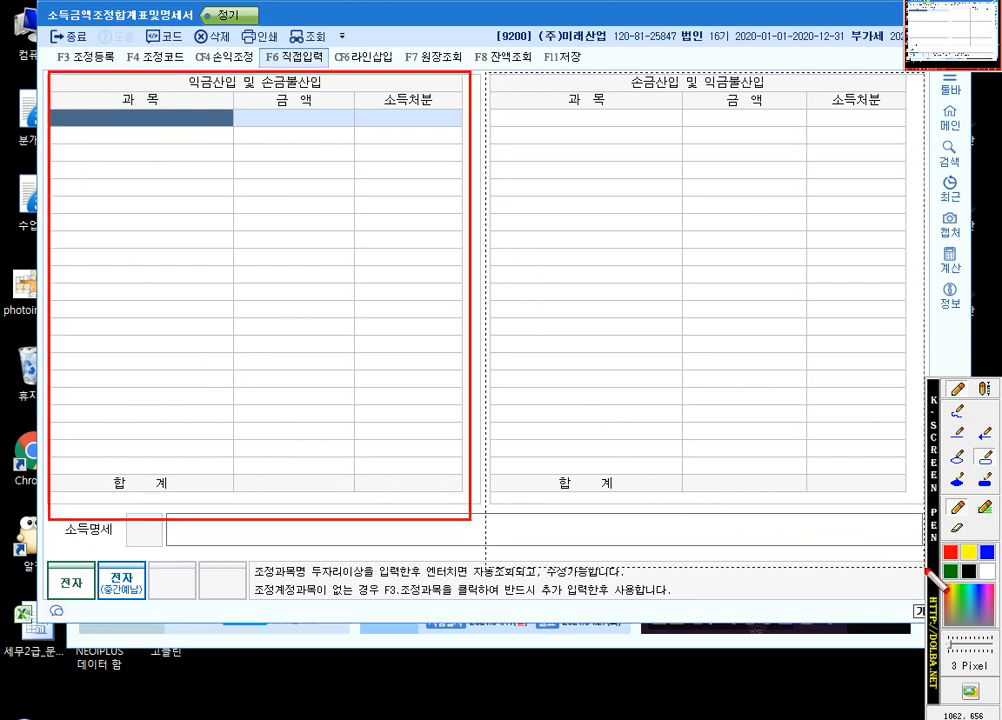
{"action": "left_click_drag", "start_coordinate": [487, 72], "coordinate": [922, 567]}
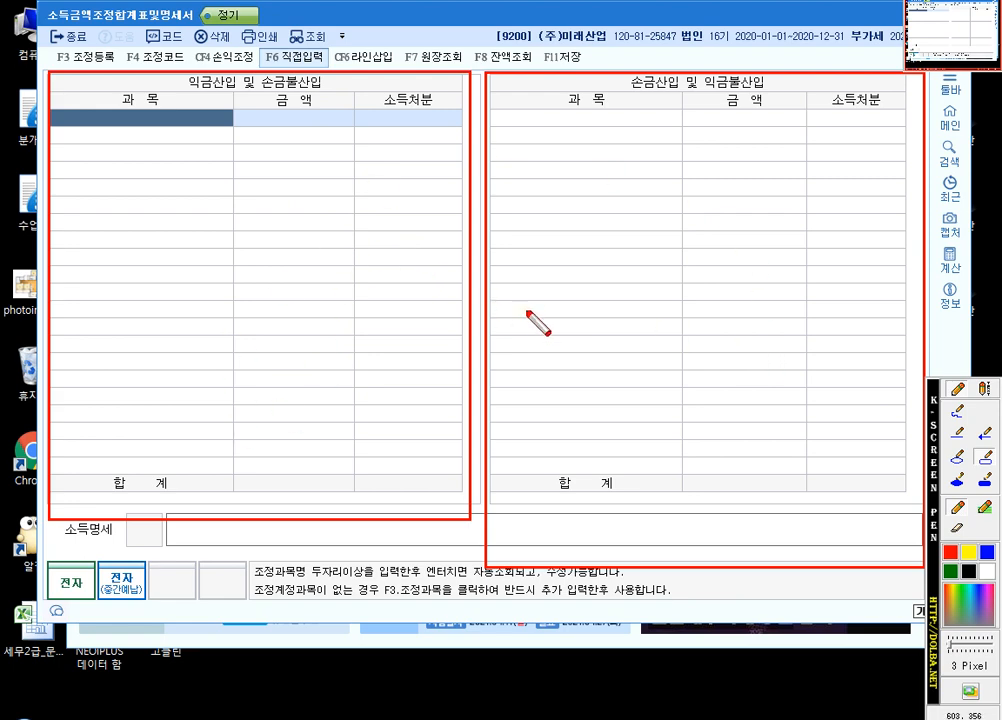
{"action": "key", "text": "Escape"}
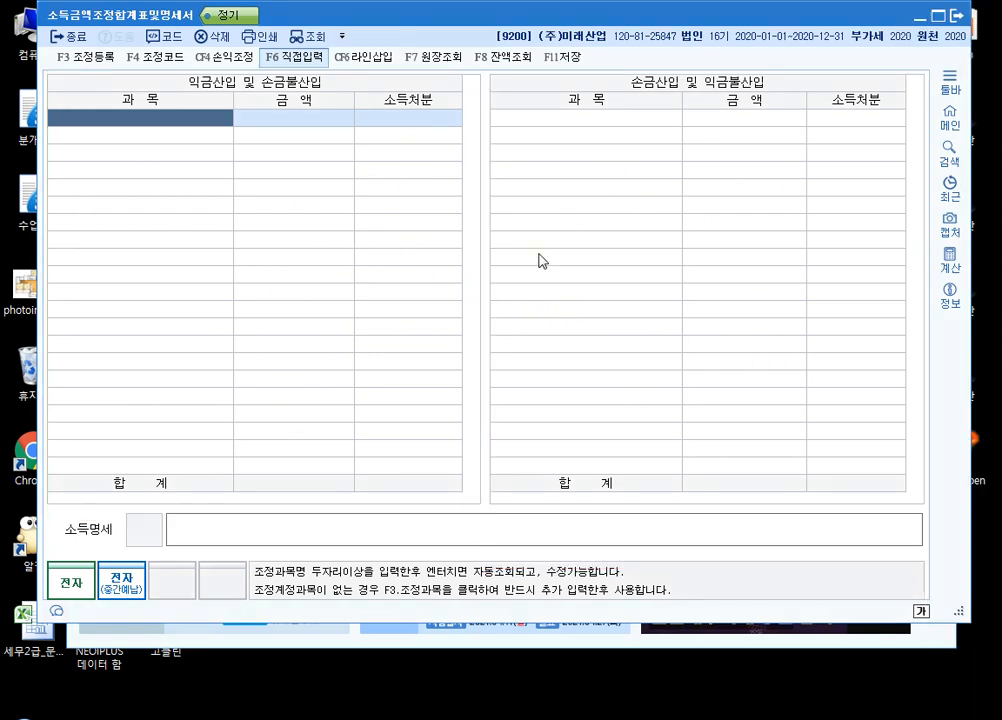
{"action": "left_click", "coordinate": [926, 20]}
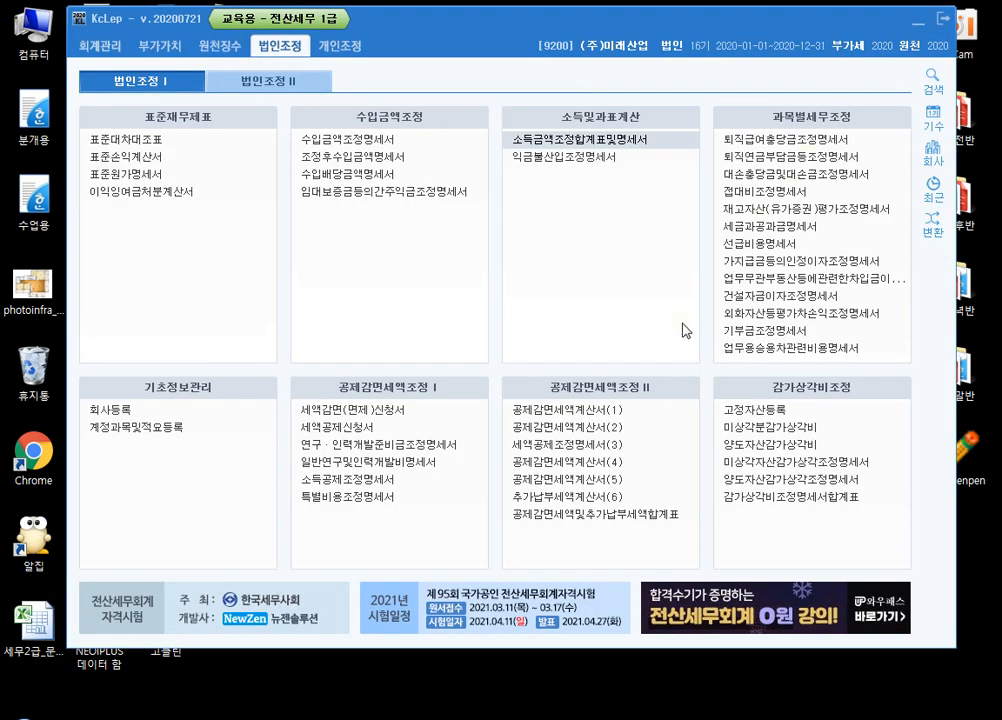
- View the 법인세과세표준및세액조정계산서 form from the 법인조정 II group and close it
{"action": "left_click", "coordinate": [290, 86]}
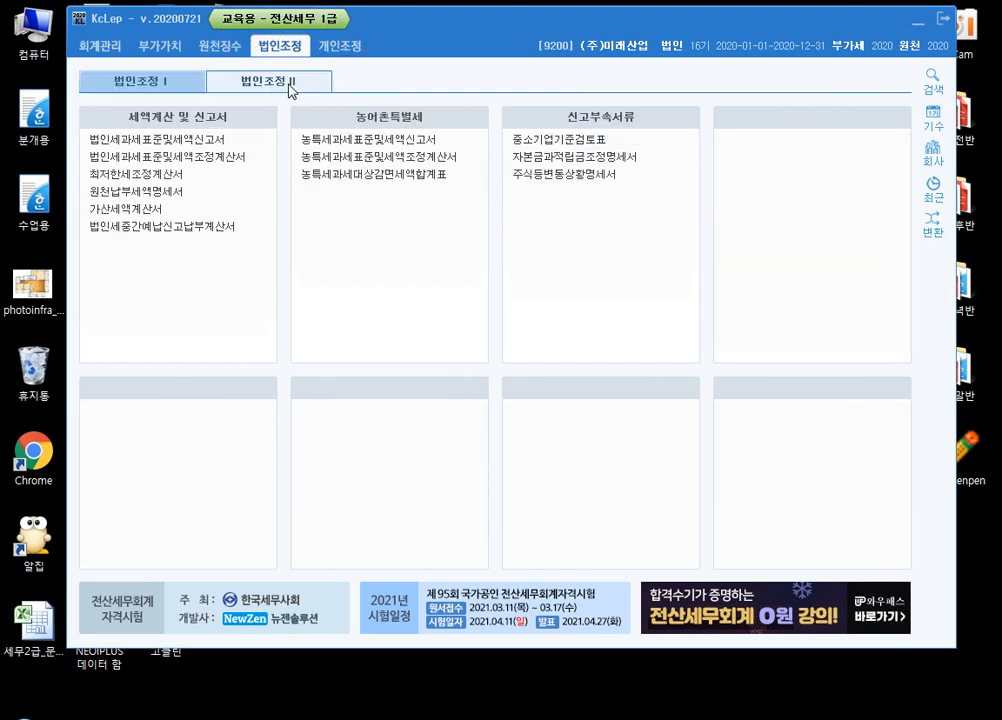
{"action": "left_click", "coordinate": [243, 170]}
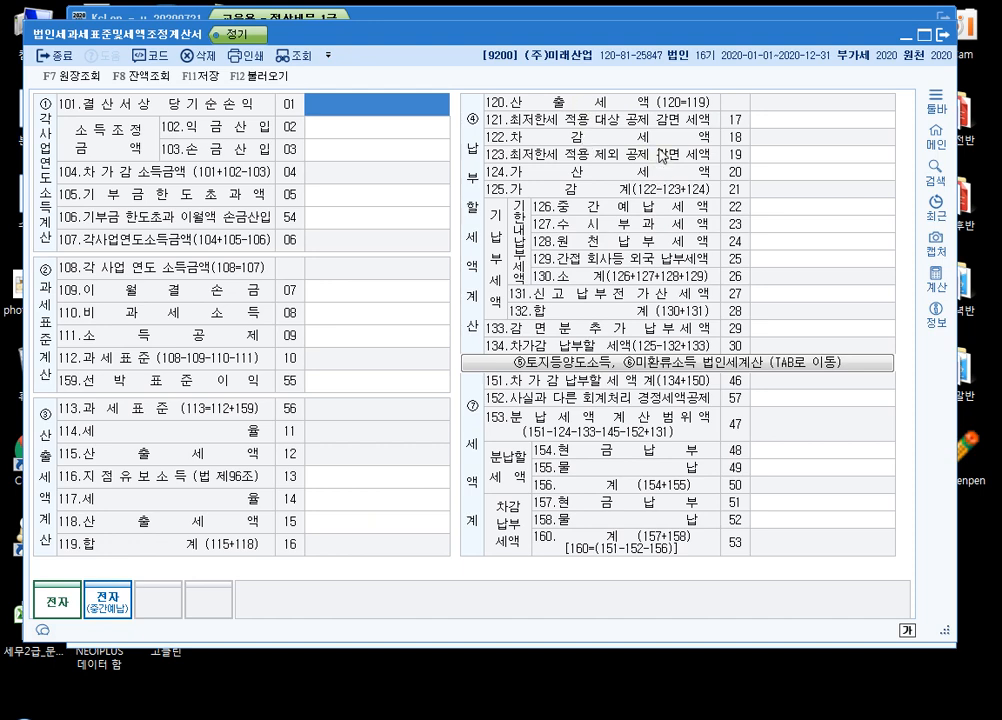
{"action": "left_click", "coordinate": [942, 35]}
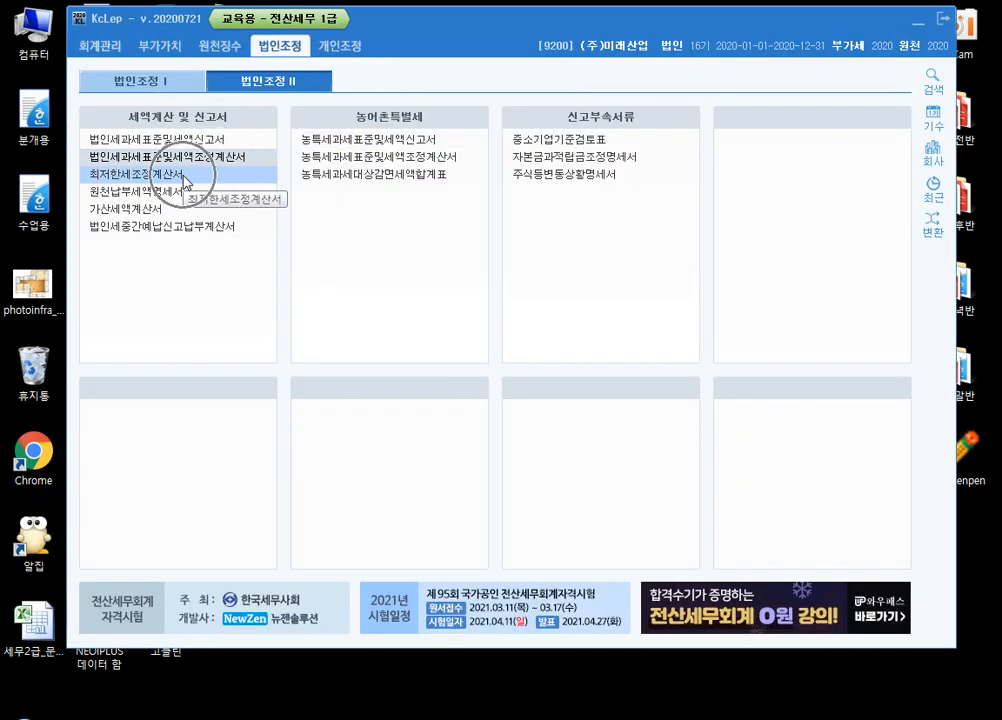
- Look over the 법인조정 I form list and return to 법인세과세표준및세액조정계산서 to review its tax calculation items
{"action": "left_click", "coordinate": [175, 86]}
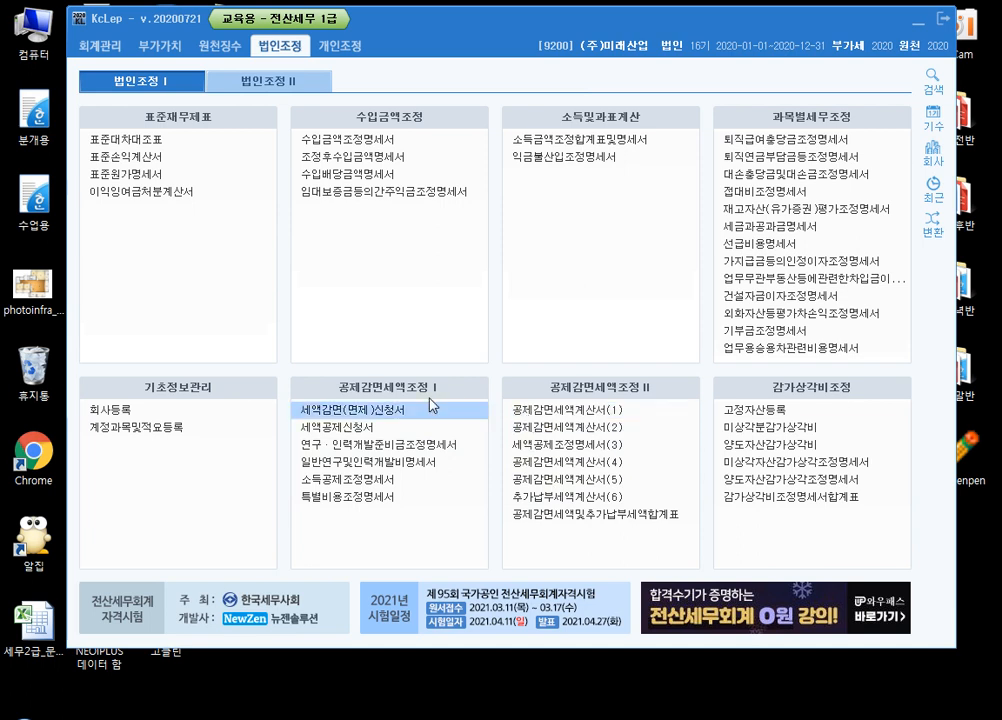
{"action": "left_click", "coordinate": [293, 83]}
{"action": "left_click", "coordinate": [219, 212]}
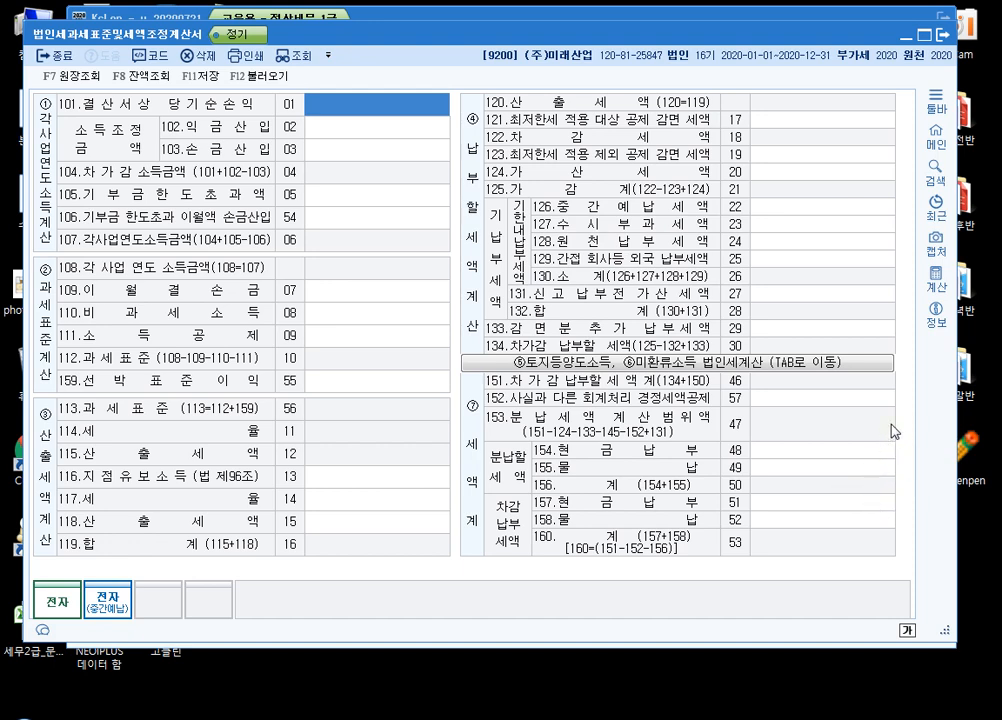
{"action": "left_click", "coordinate": [942, 36]}
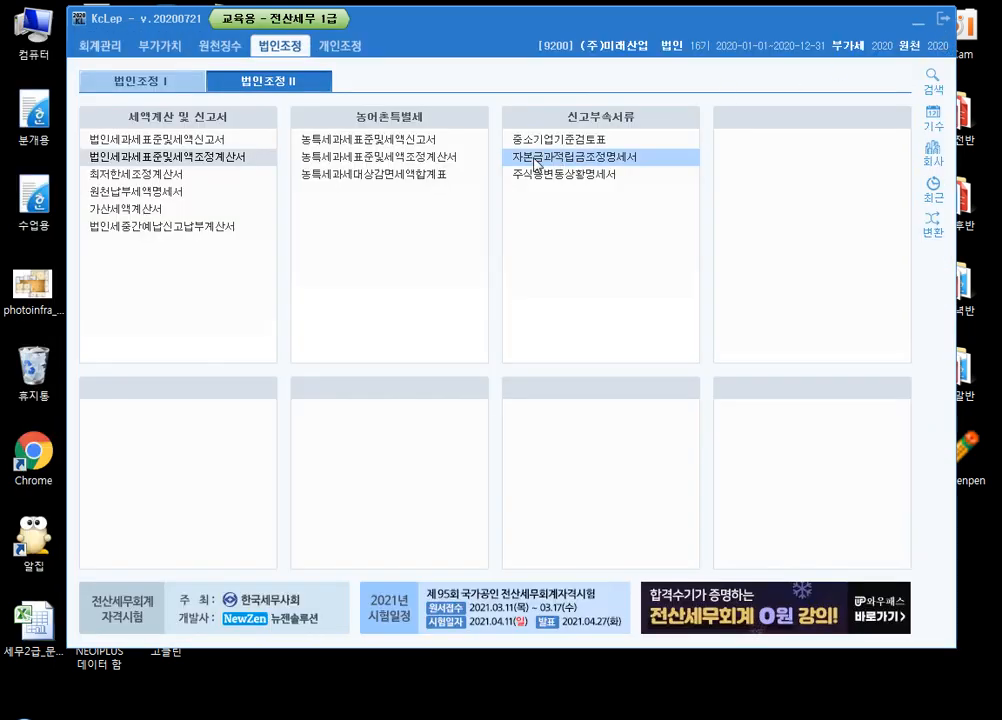
- Open 자본금과적립금조정명세서 and compare its (을), (갑) and 이월결손금 pages before closing the form
{"action": "left_click", "coordinate": [624, 166]}
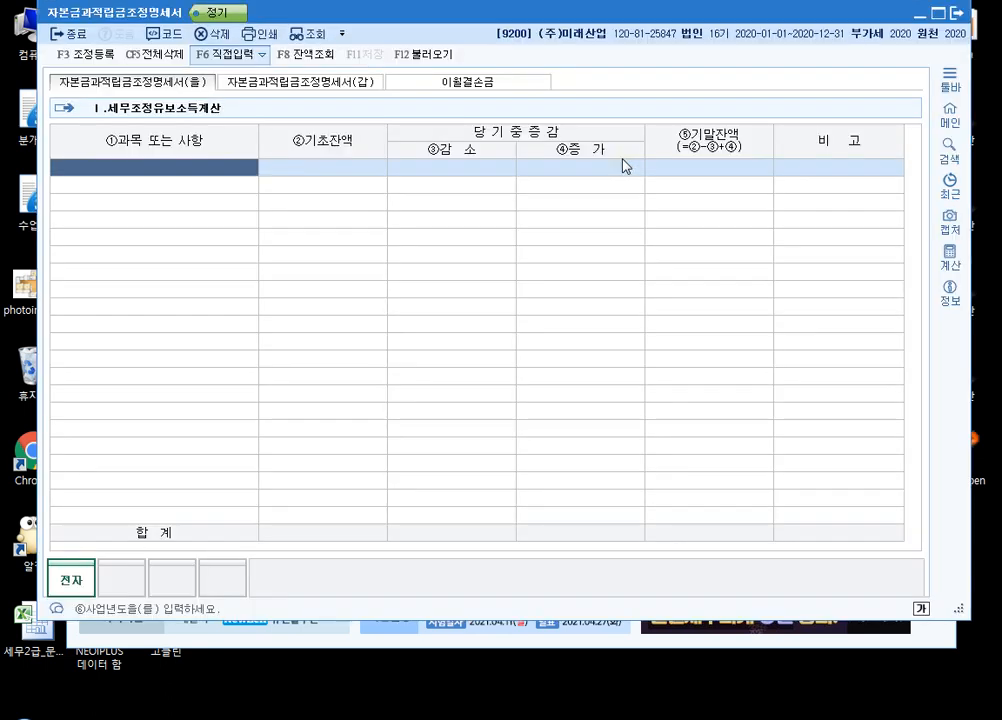
{"action": "left_click", "coordinate": [304, 83]}
{"action": "left_click", "coordinate": [206, 80]}
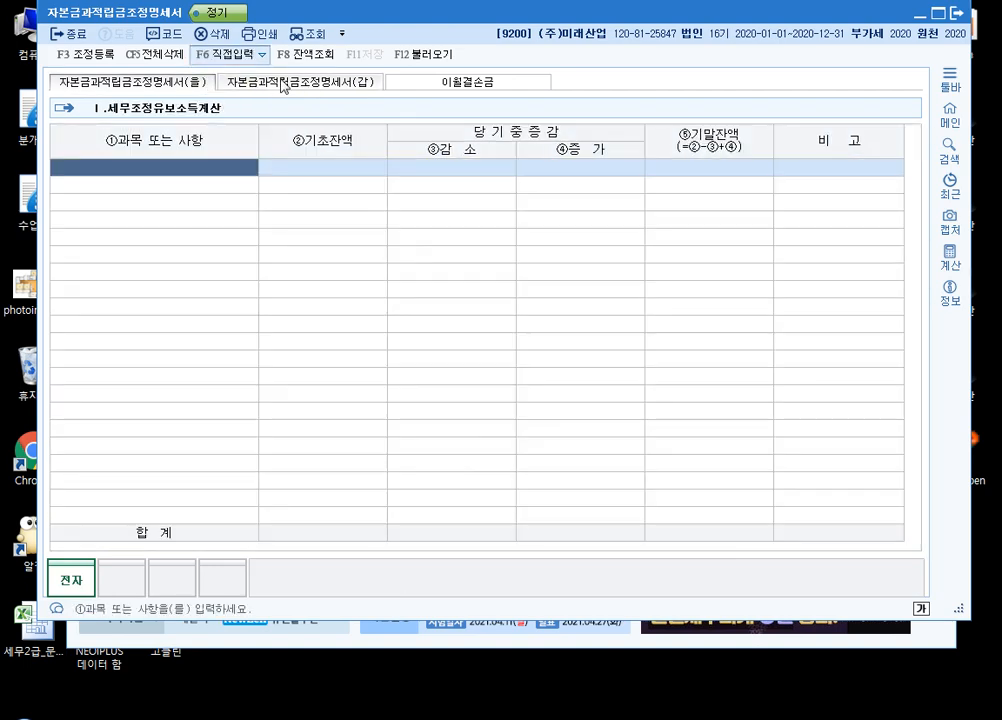
{"action": "left_click", "coordinate": [284, 86]}
{"action": "left_click", "coordinate": [200, 81]}
{"action": "left_click", "coordinate": [482, 84]}
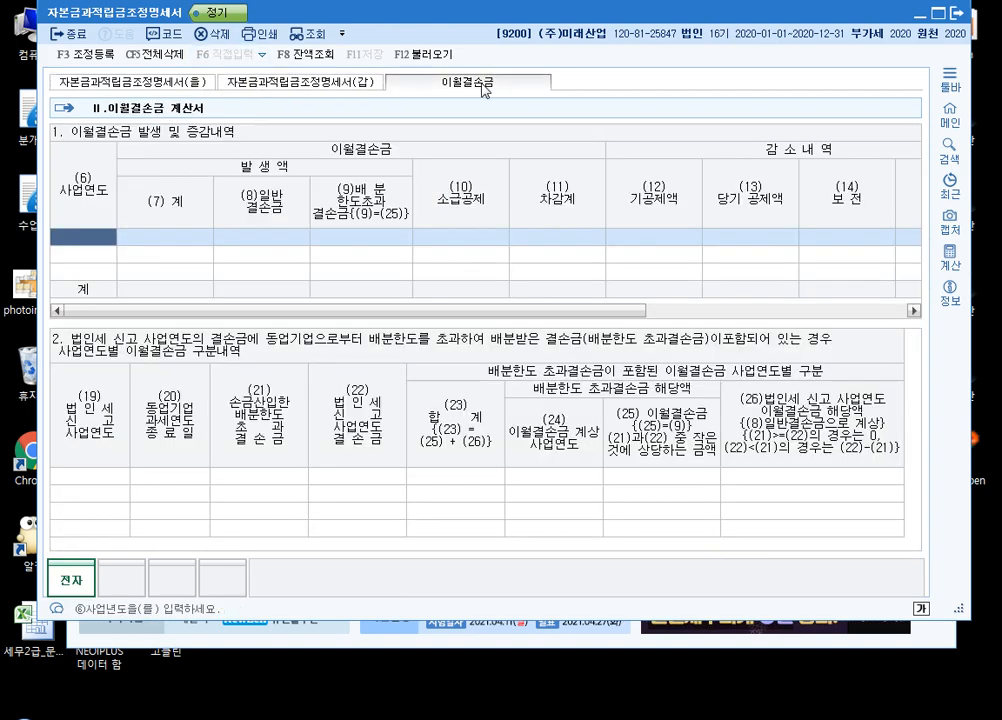
{"action": "left_click", "coordinate": [134, 79]}
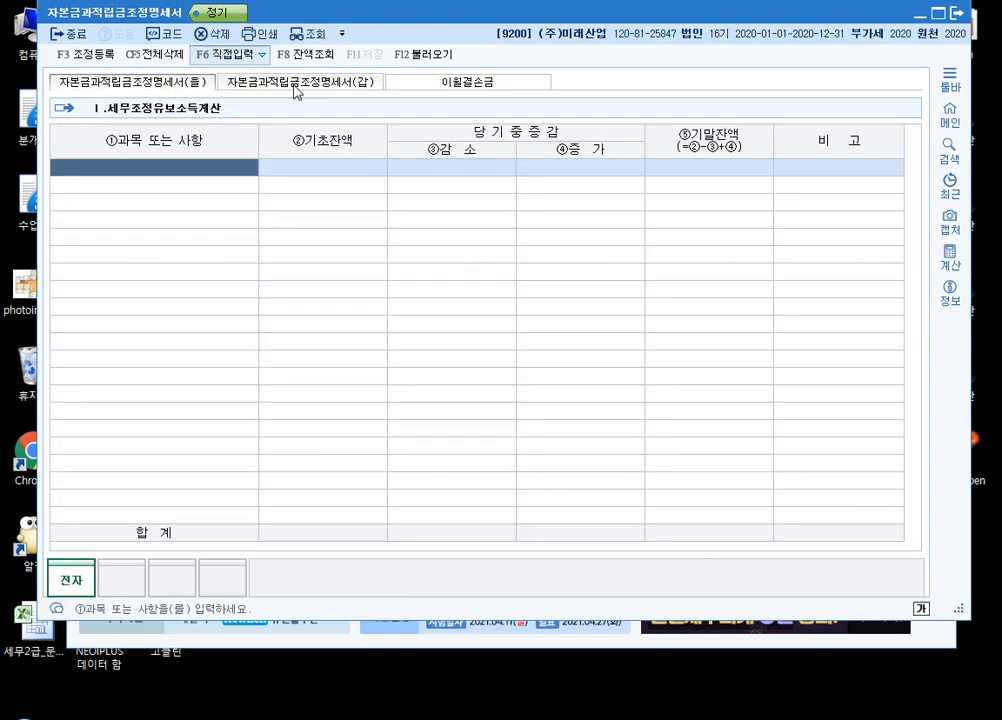
{"action": "left_click", "coordinate": [290, 86]}
{"action": "key", "text": "Escape"}
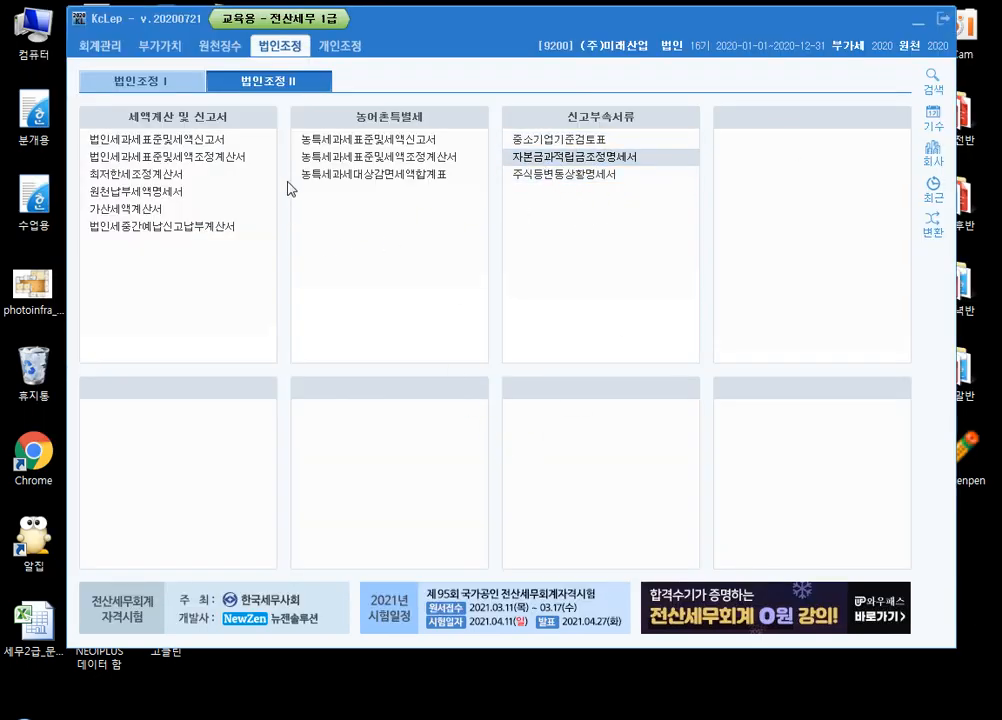
- Return to the 법인조정 I forms and outline 대손충당금및대손금조정명세서 in red, clearing the annotation when done
{"action": "left_click", "coordinate": [168, 84]}
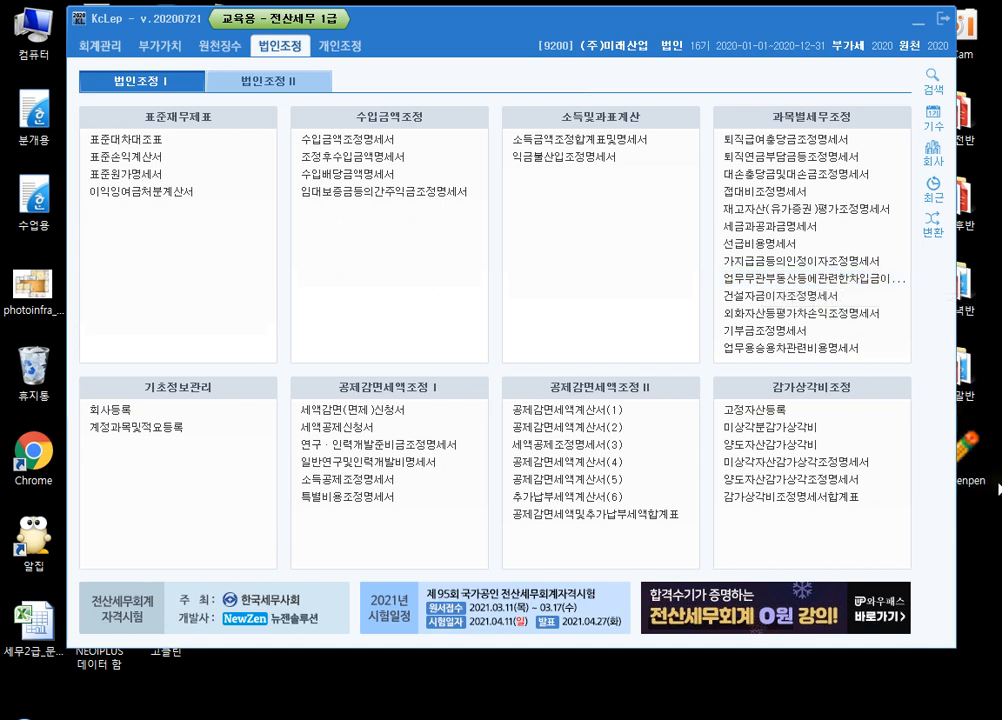
{"action": "mouse_move", "coordinate": [999, 488]}
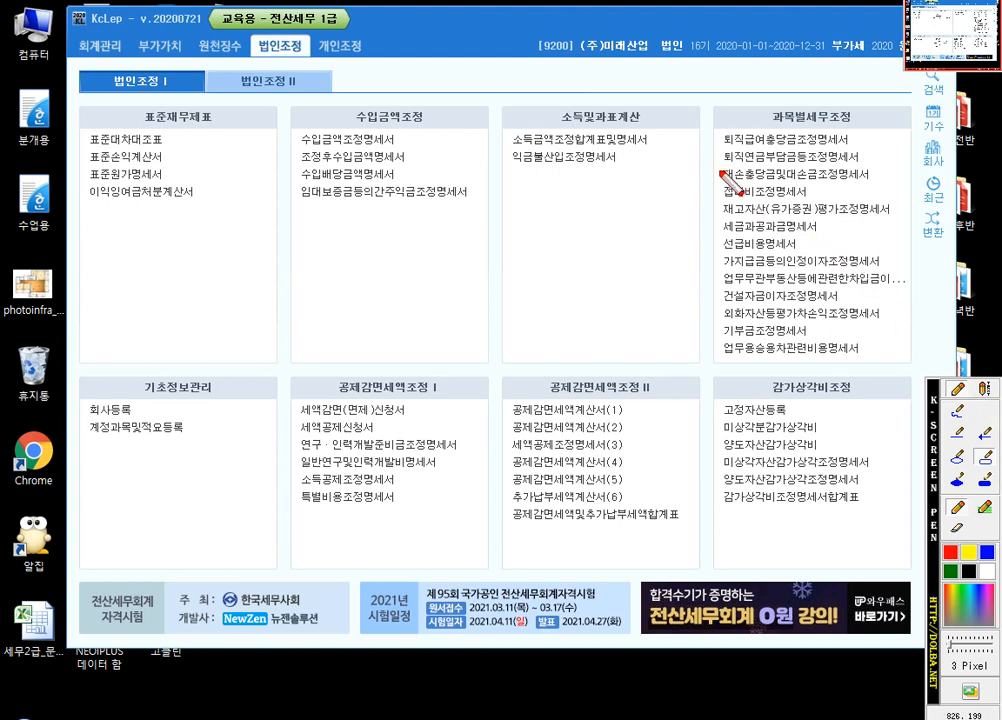
{"action": "left_click_drag", "start_coordinate": [714, 165], "coordinate": [912, 186]}
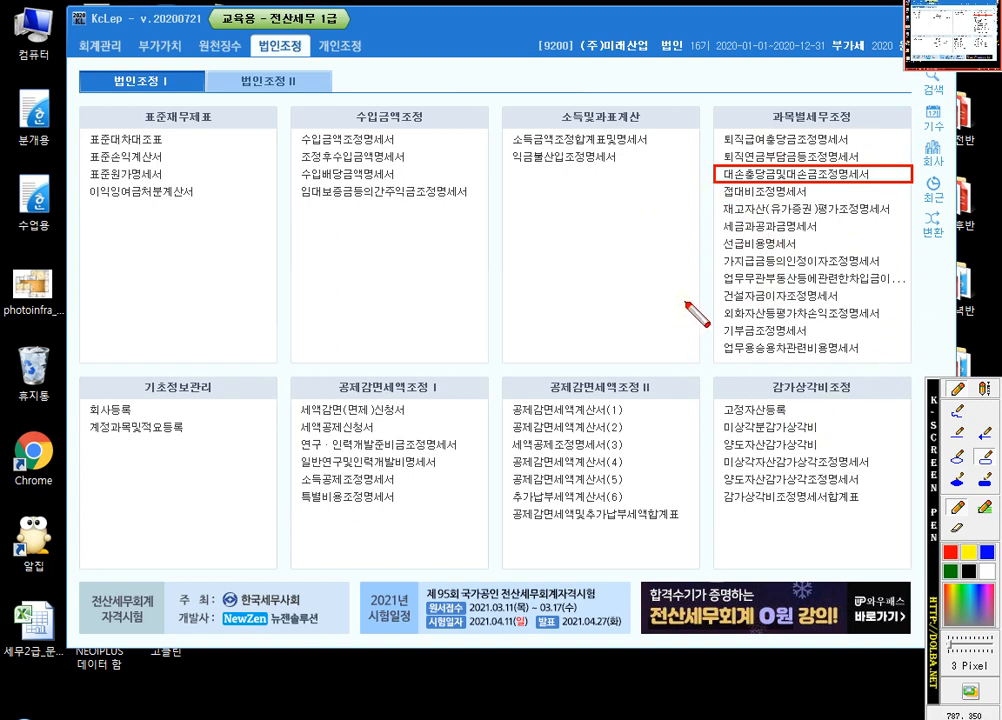
{"action": "key", "text": "Escape"}
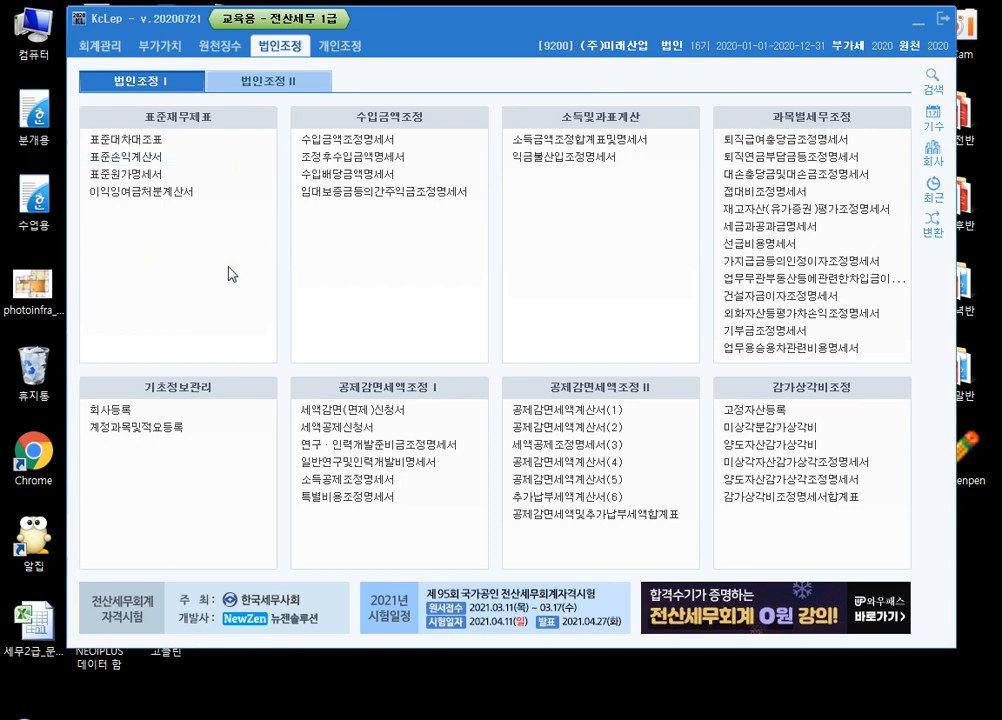
- Switch to the 한글 document and add the heading "* 법인세 신고 첫 조정" below the 소득금액 note
{"action": "key", "text": "alt+Tab"}
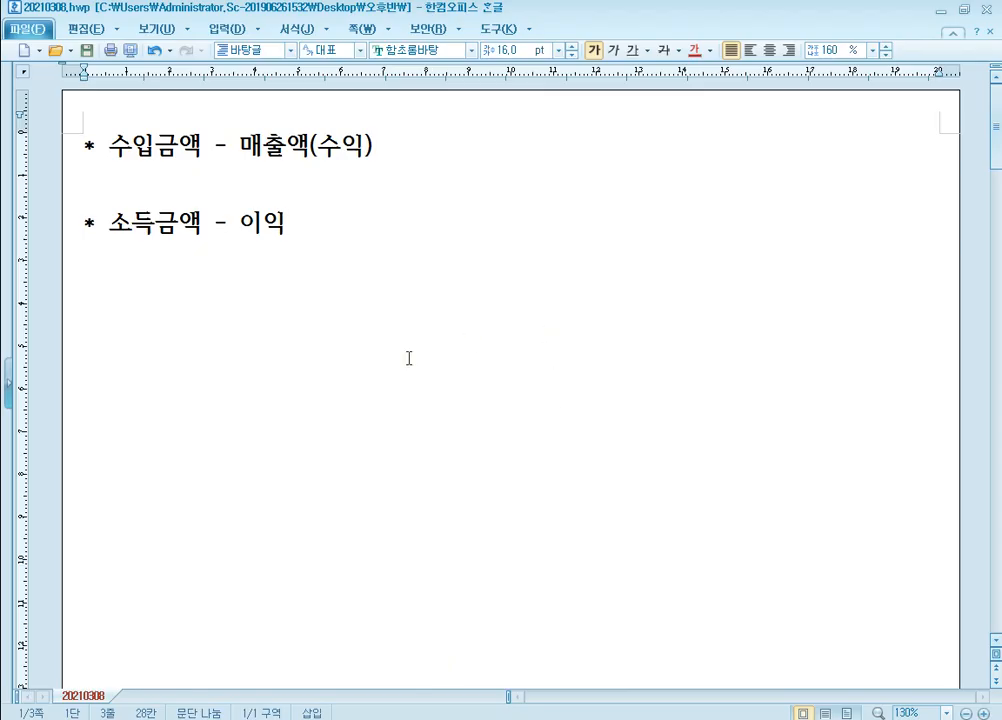
{"action": "scroll", "coordinate": [273, 326], "scroll_direction": "down", "scroll_amount": 3}
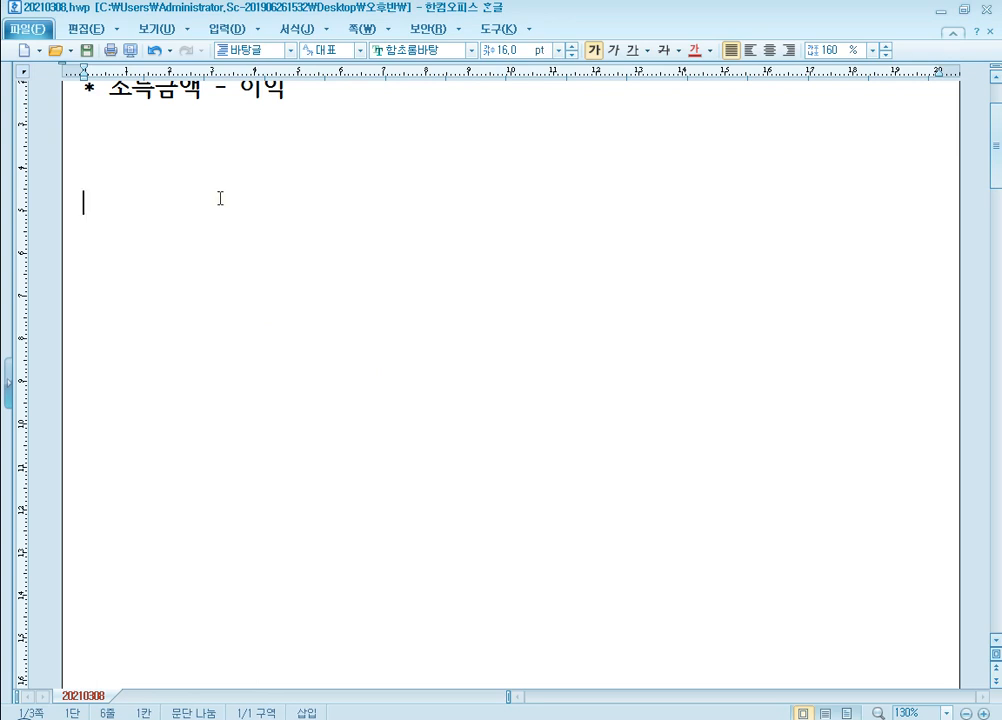
{"action": "type", "text": "ㅂ"}
{"action": "key", "text": "BackSpace"}
{"action": "type", "text": "*ㅂ"}
{"action": "key", "text": "BackSpace"}
{"action": "type", "text": "밥"}
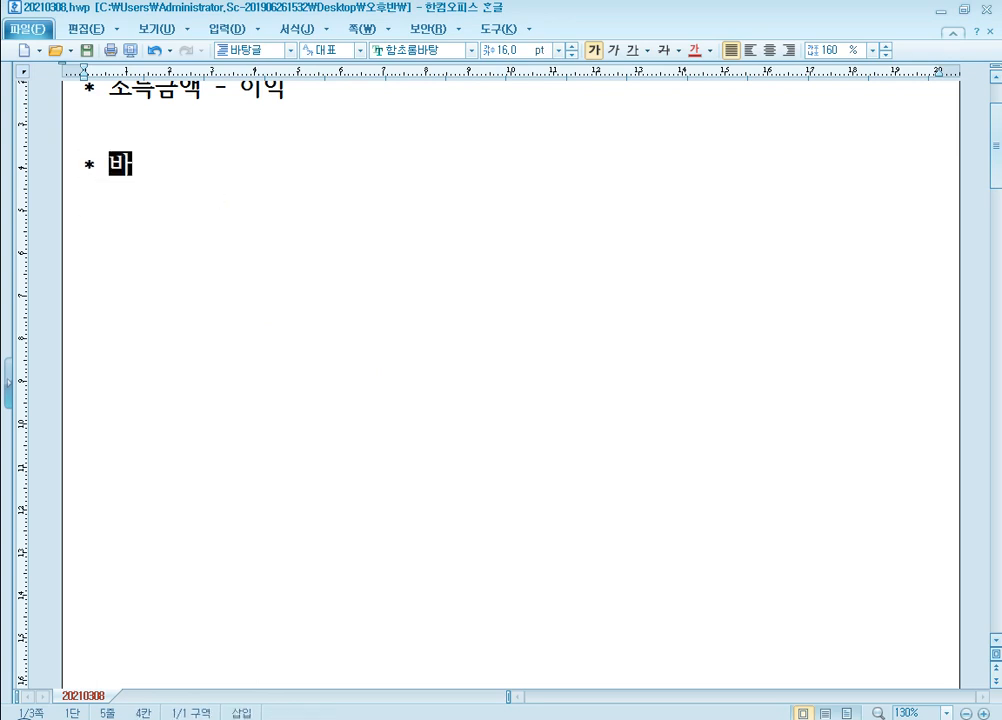
{"action": "key", "text": "BackSpace"}
{"action": "type", "text": "법인세"}
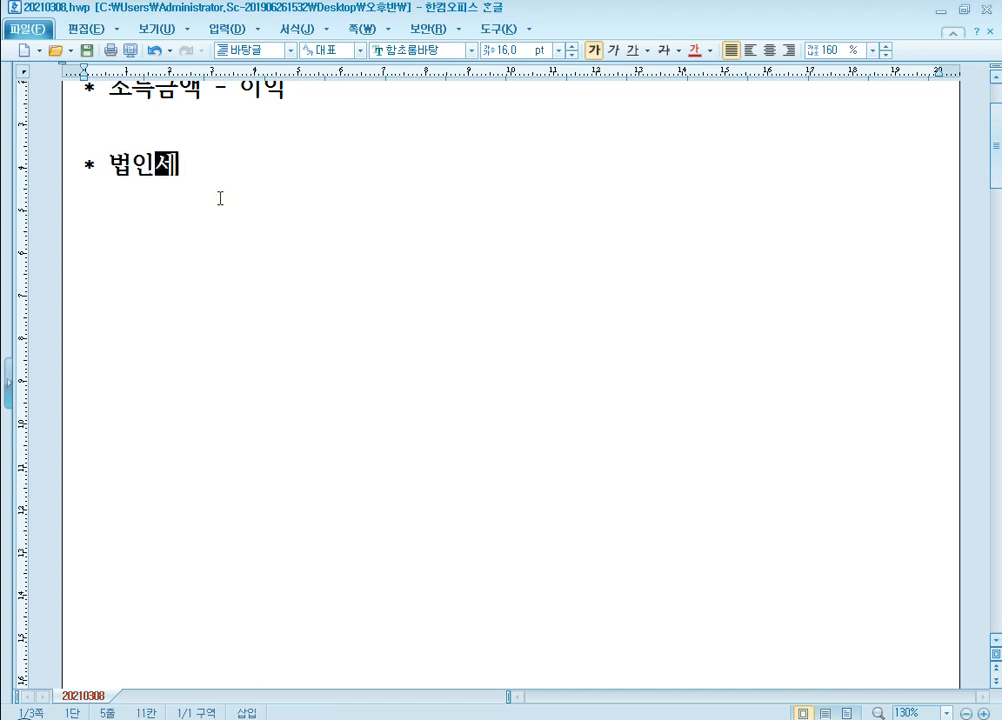
{"action": "type", "text": " 신고 첫 조정"}
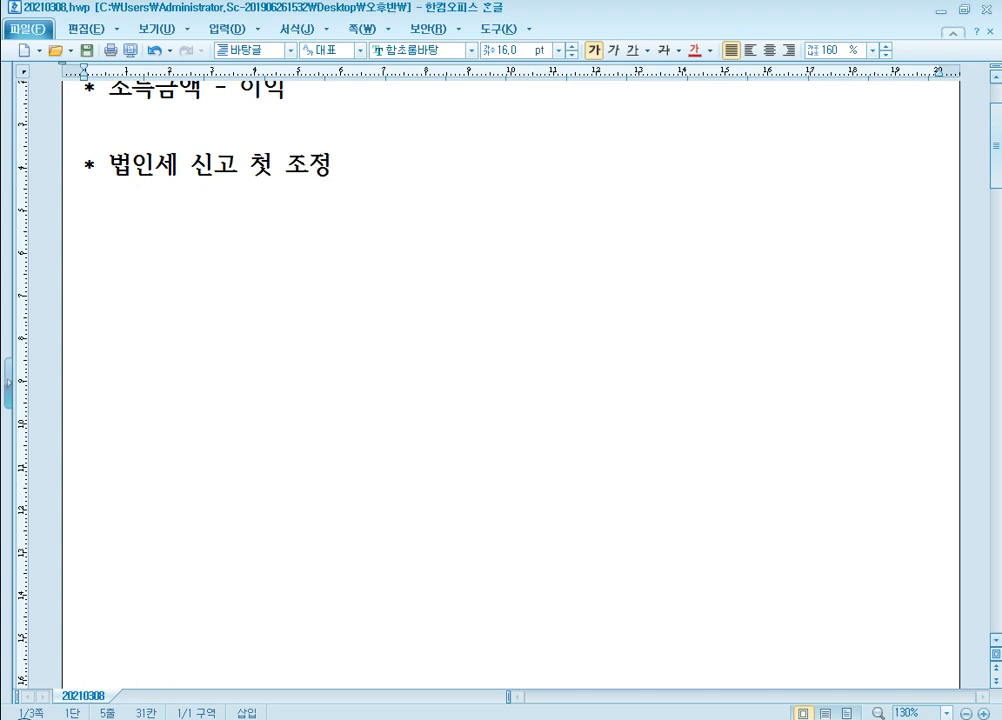
{"action": "key", "text": "Return"}
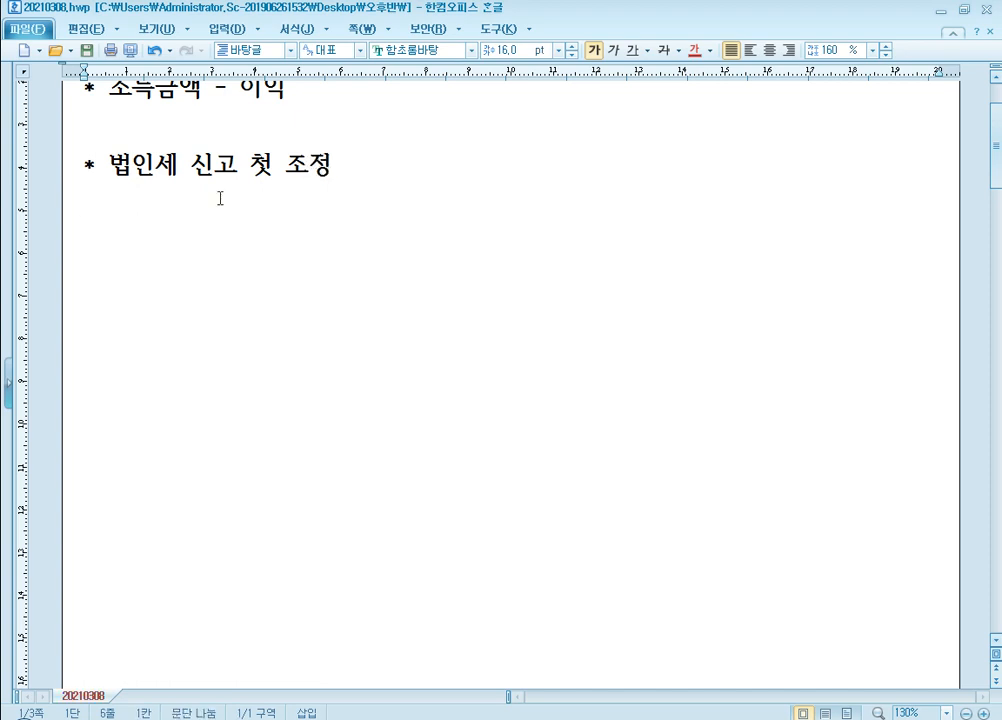
- Add the line "- 회계상의 법인세등(=법인세비용) 취소 조정" under the 법인세 신고 첫 조정 heading
{"action": "type", "text": "- "}
{"action": "type", "text": "회계상의 법"}
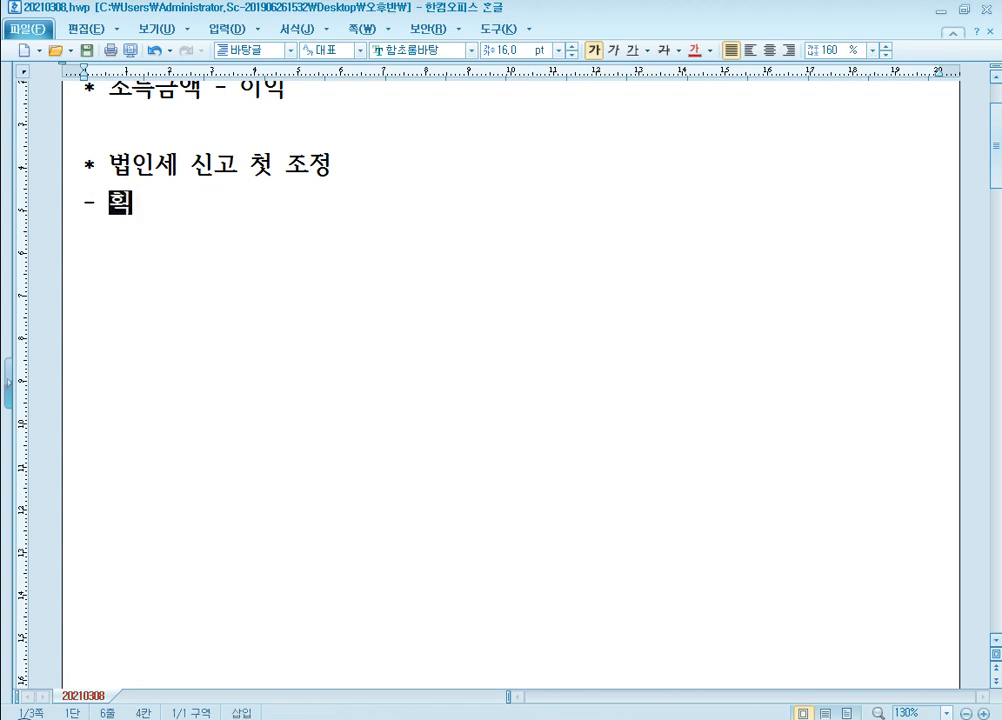
{"action": "type", "text": "인세등("}
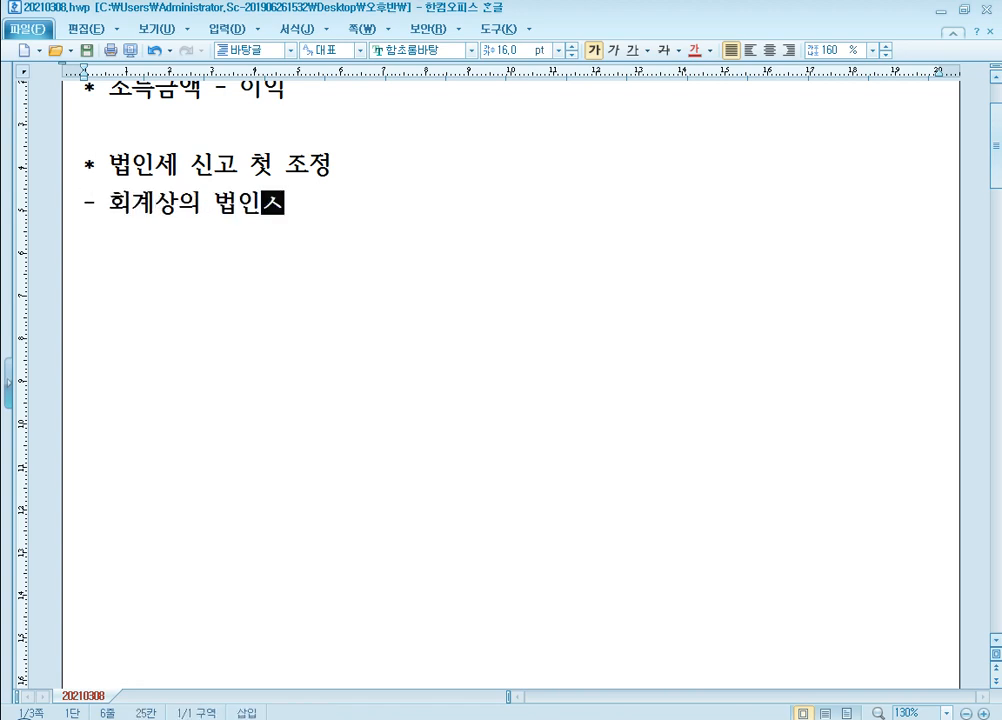
{"action": "type", "text": "=버"}
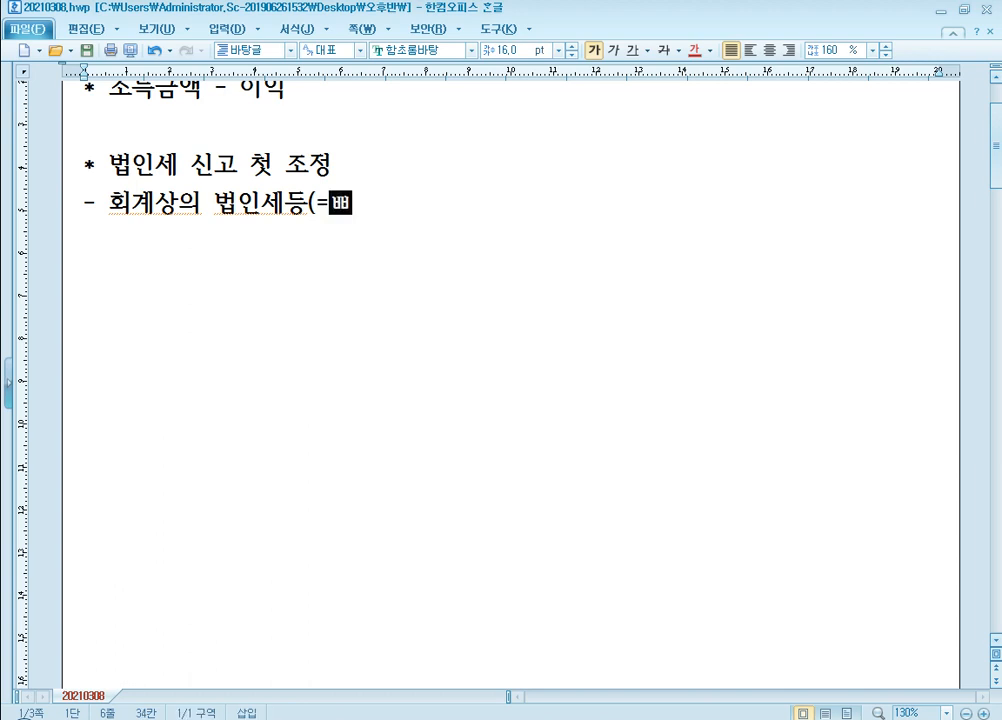
{"action": "type", "text": "법인"}
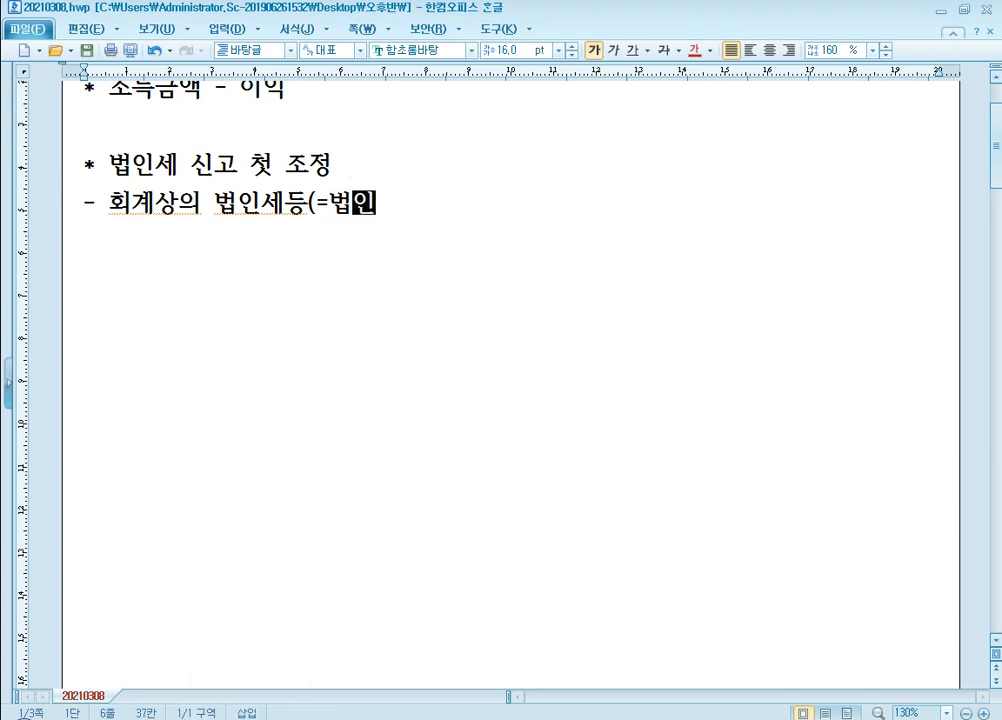
{"action": "type", "text": "세비용) 취소"}
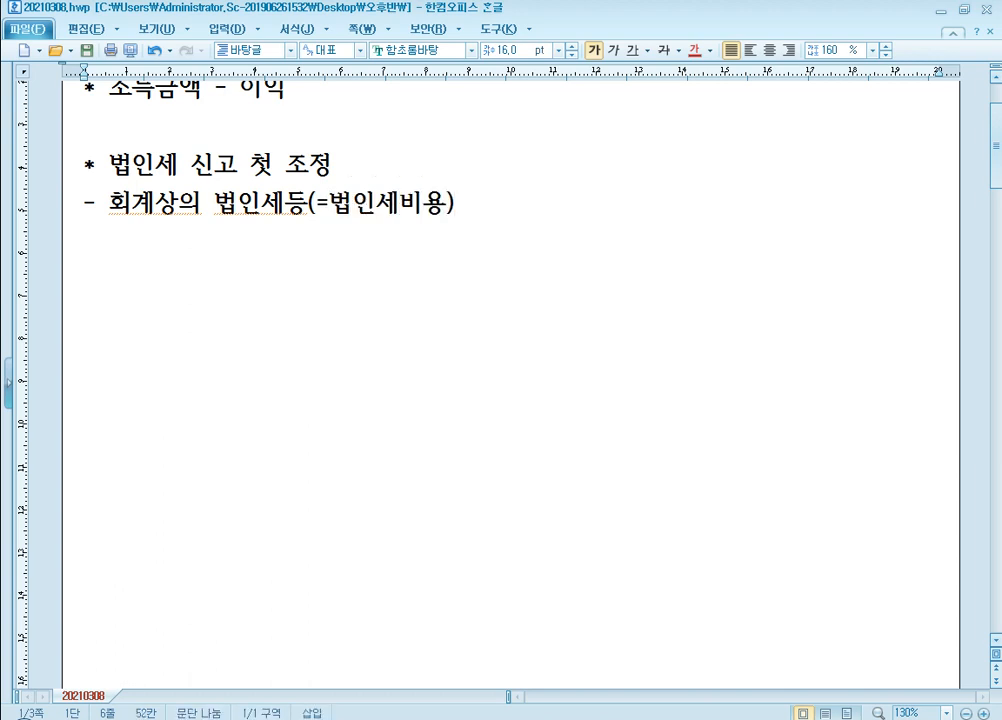
{"action": "type", "text": " 조정"}
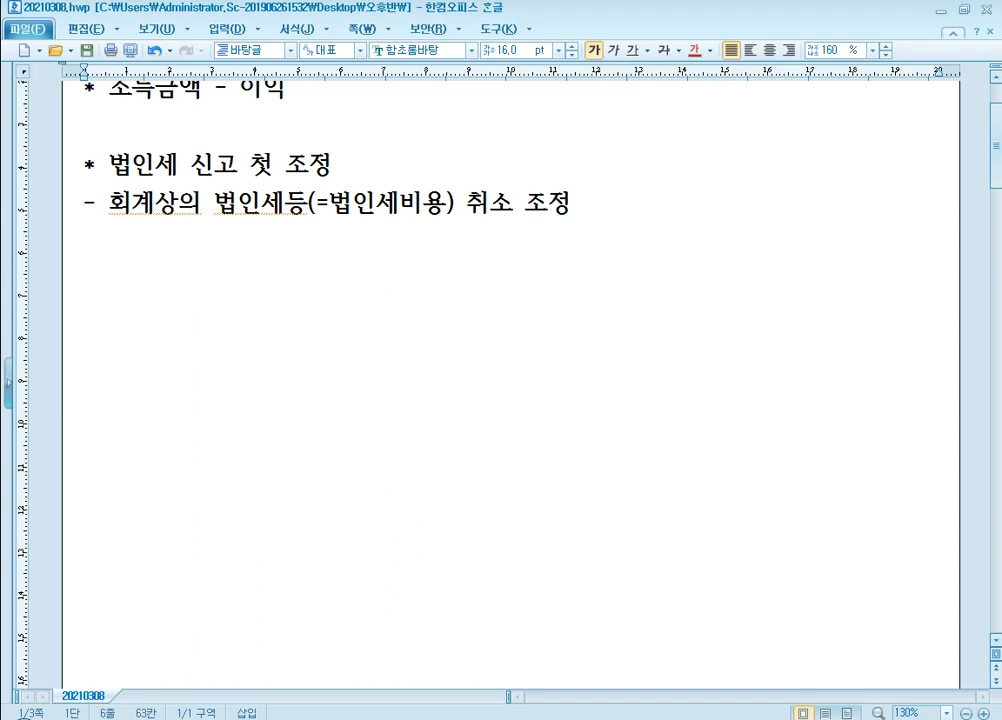
{"action": "key", "text": "Return"}
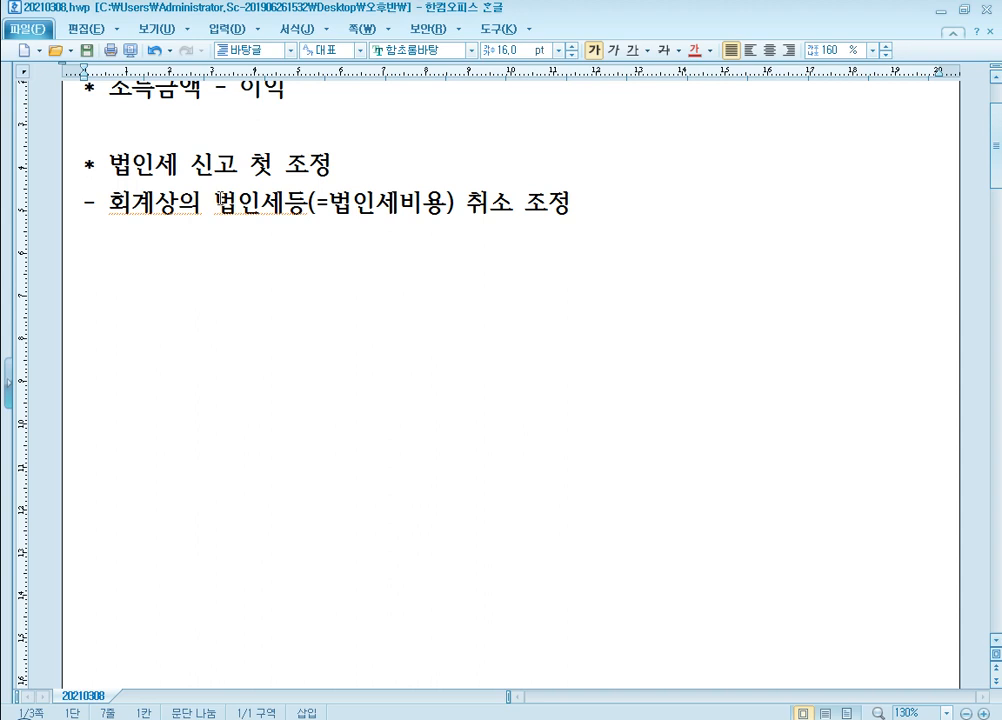
- Write the adjustment entry "<손금불산입> 법인세등 XXX (기타사외유출)" on the line below
{"action": "type", "text": "<손금"}
{"action": "type", "text": "불산입>"}
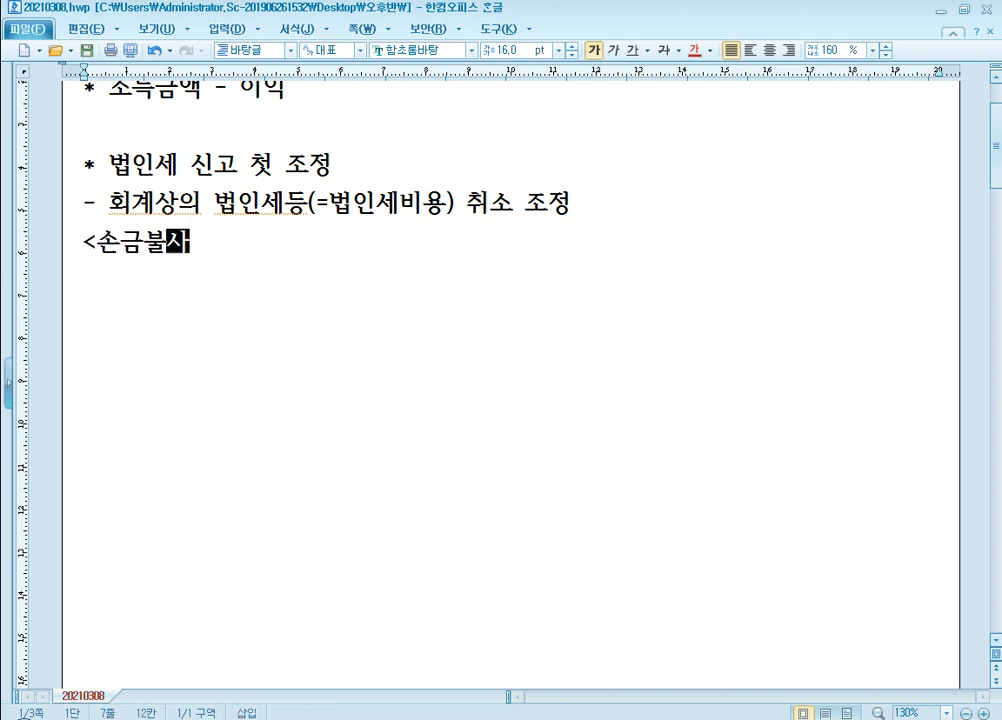
{"action": "type", "text": " 법인세"}
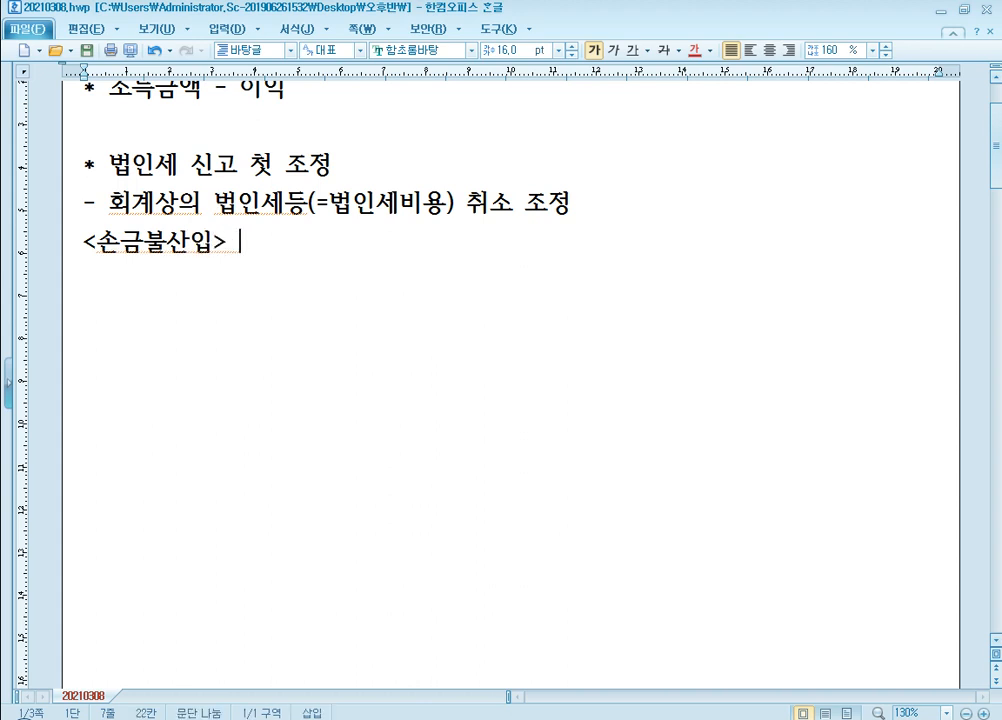
{"action": "type", "text": "등 XX"}
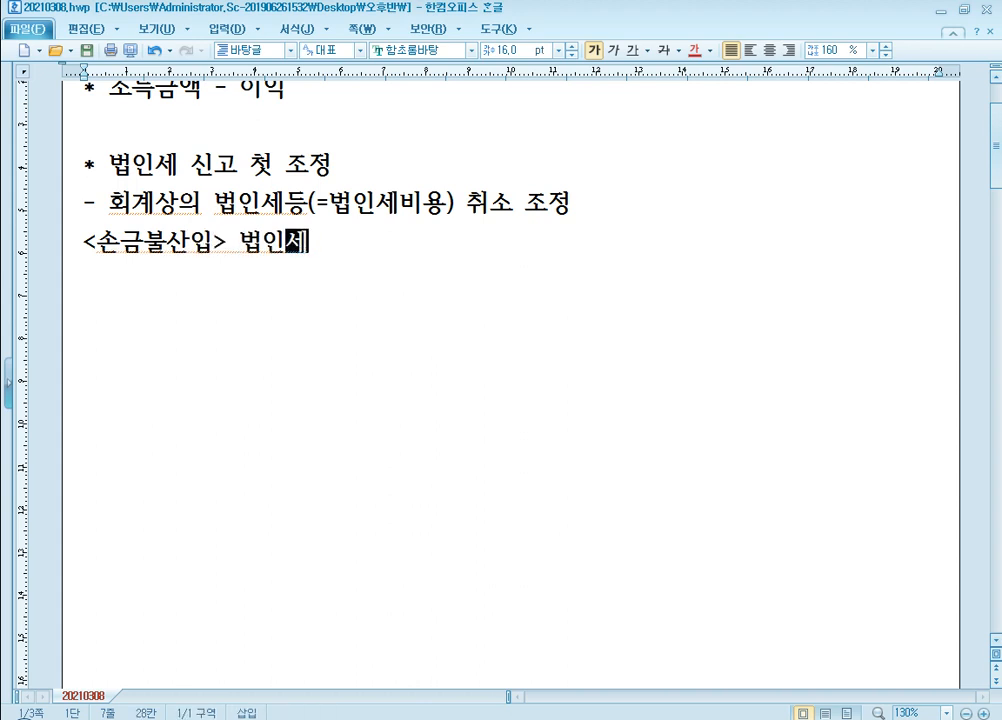
{"action": "type", "text": "X ("}
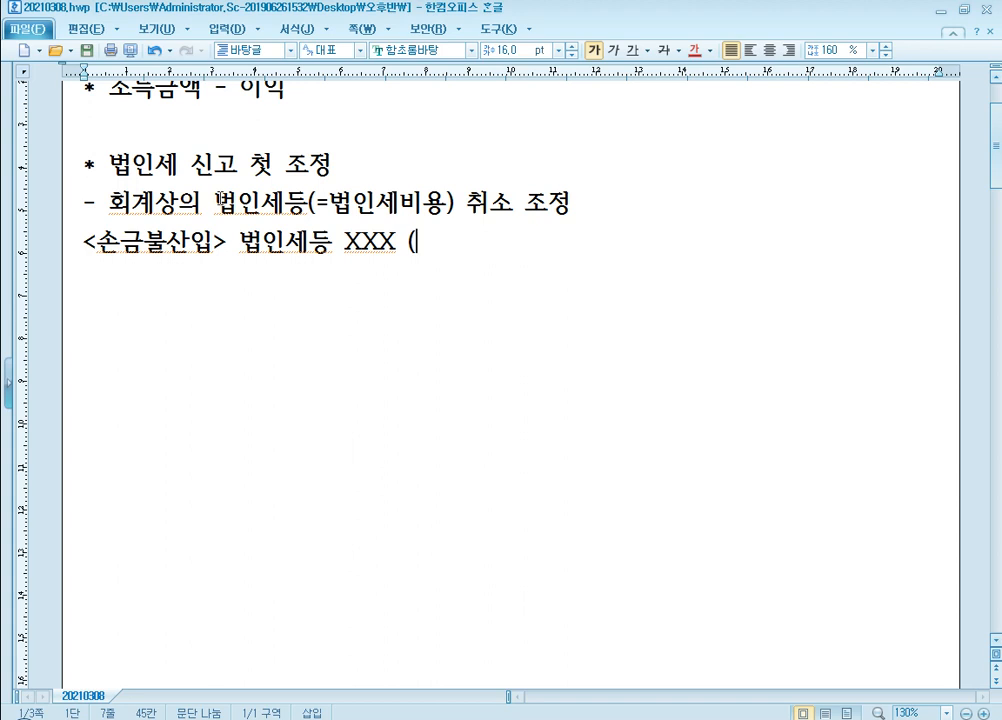
{"action": "type", "text": "기타사외유출"}
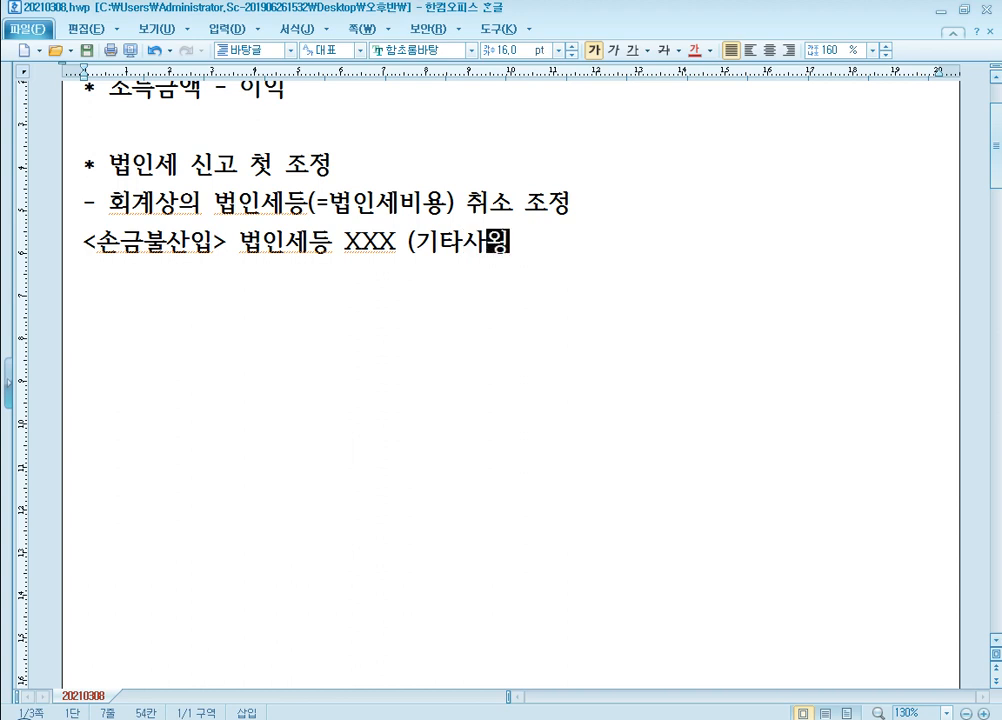
{"action": "type", "text": ")"}
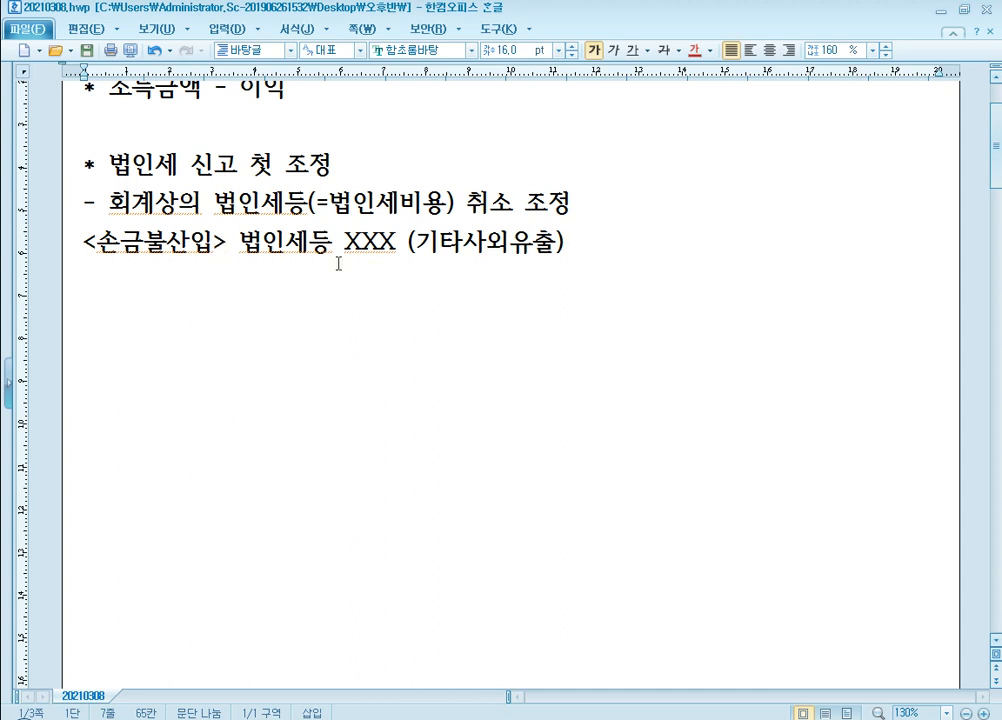
- Switch to KcLep, close 소득금액조정합계표및명세서 and open 표준손익계산서 from the 법인조정 I forms
{"action": "key", "text": "alt+Tab"}
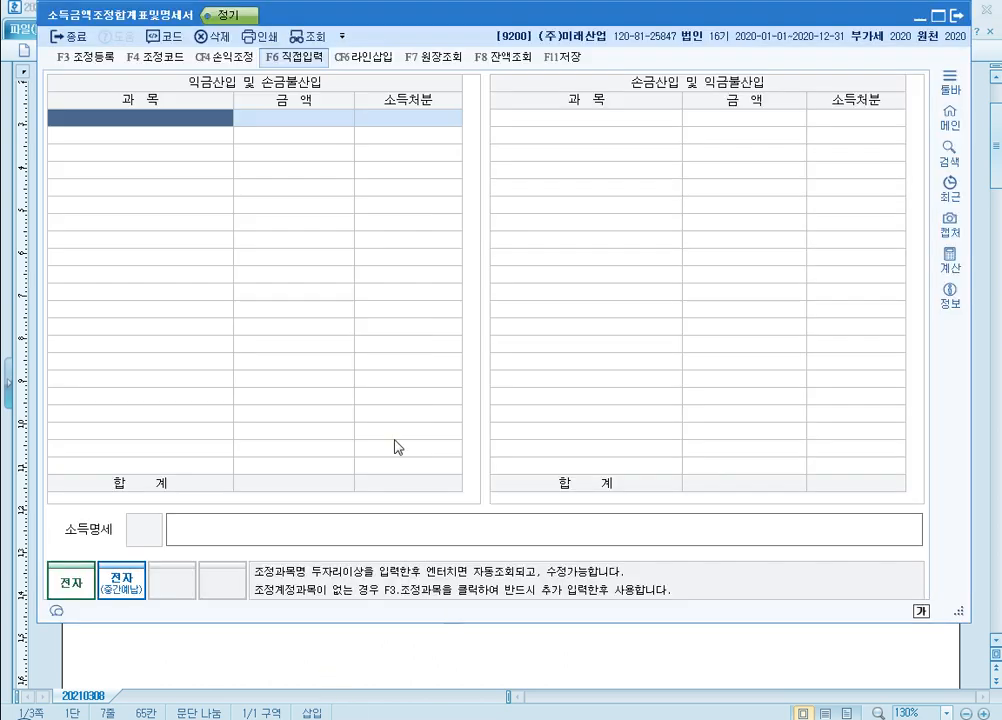
{"action": "left_click", "coordinate": [955, 17]}
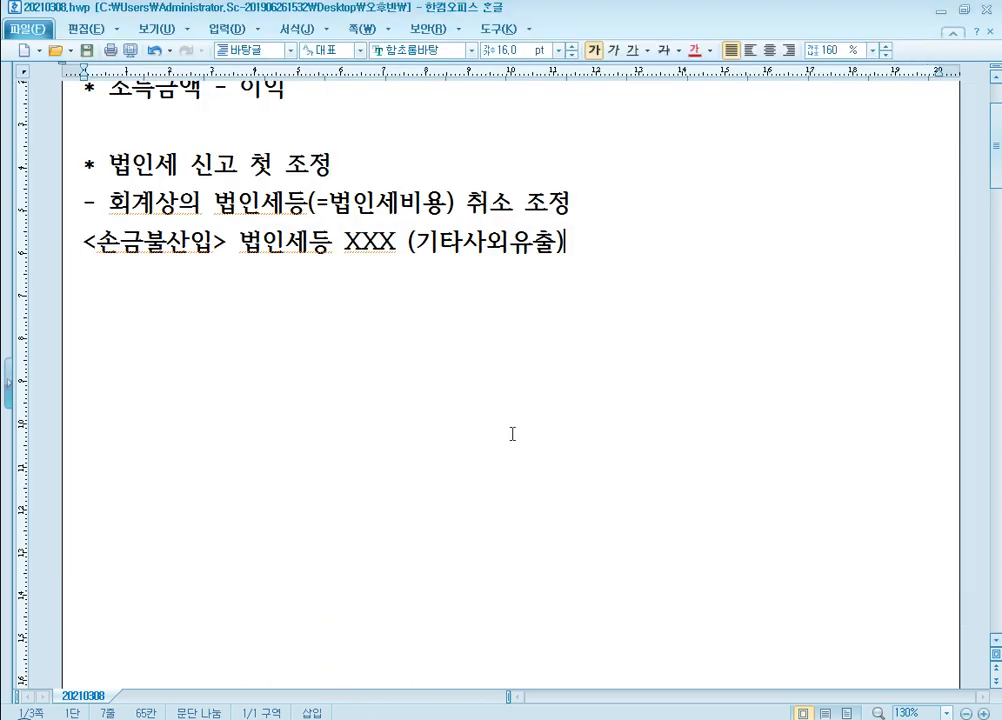
{"action": "key", "text": "alt+Tab"}
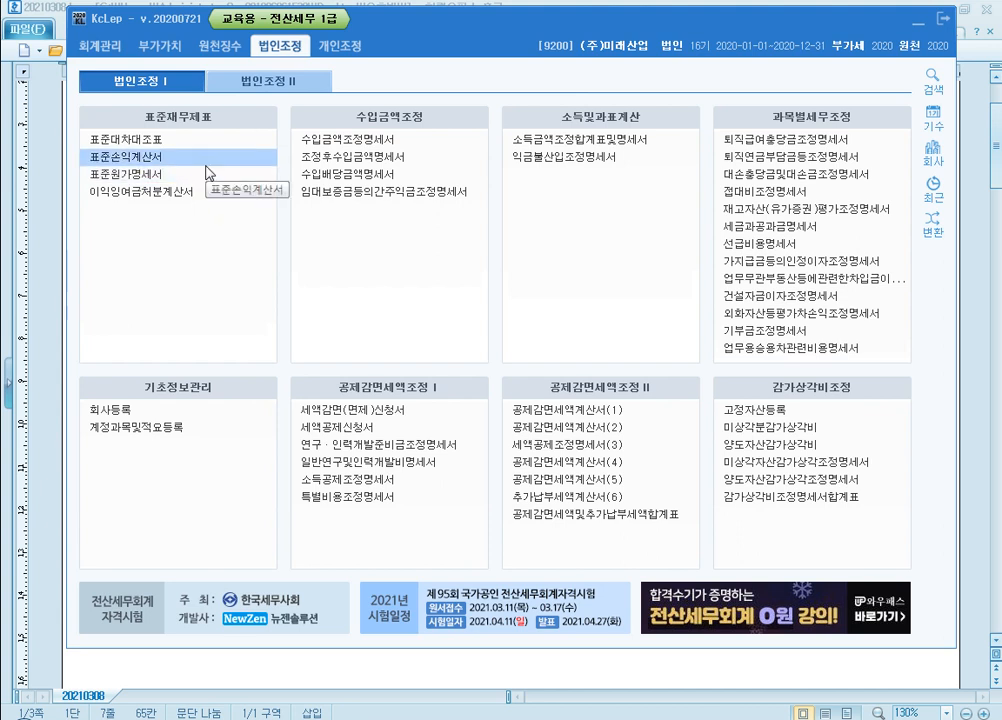
{"action": "left_click", "coordinate": [207, 172]}
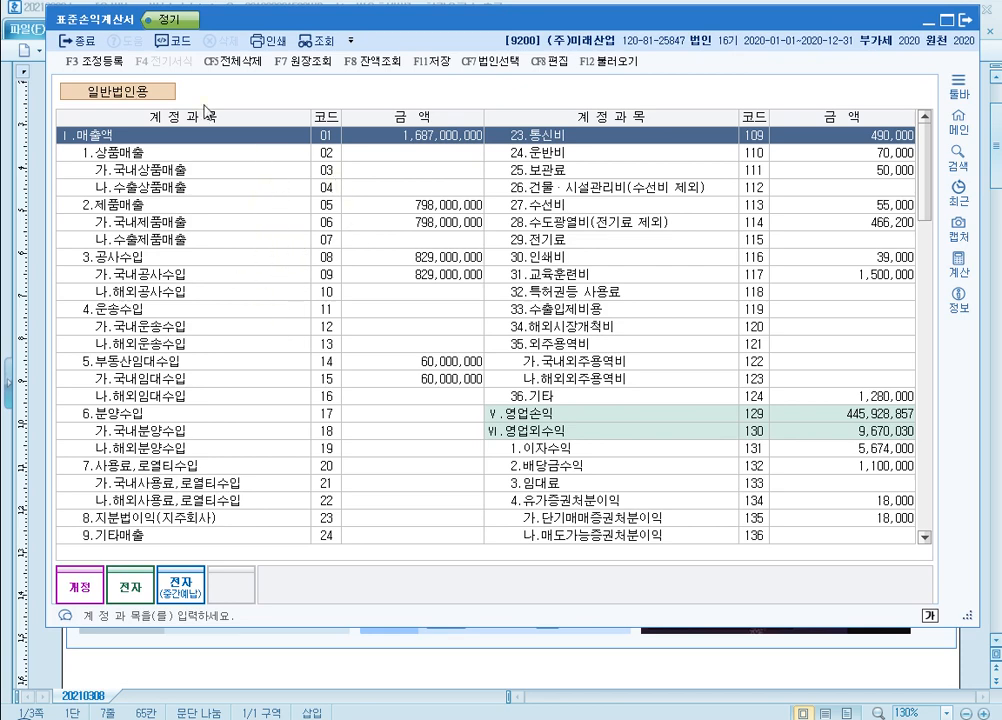
- Look through the accounts in 표준손익계산서 and select the 법인세비용 row (code 218) near its end
{"action": "scroll", "coordinate": [449, 372], "scroll_direction": "down", "scroll_amount": 20}
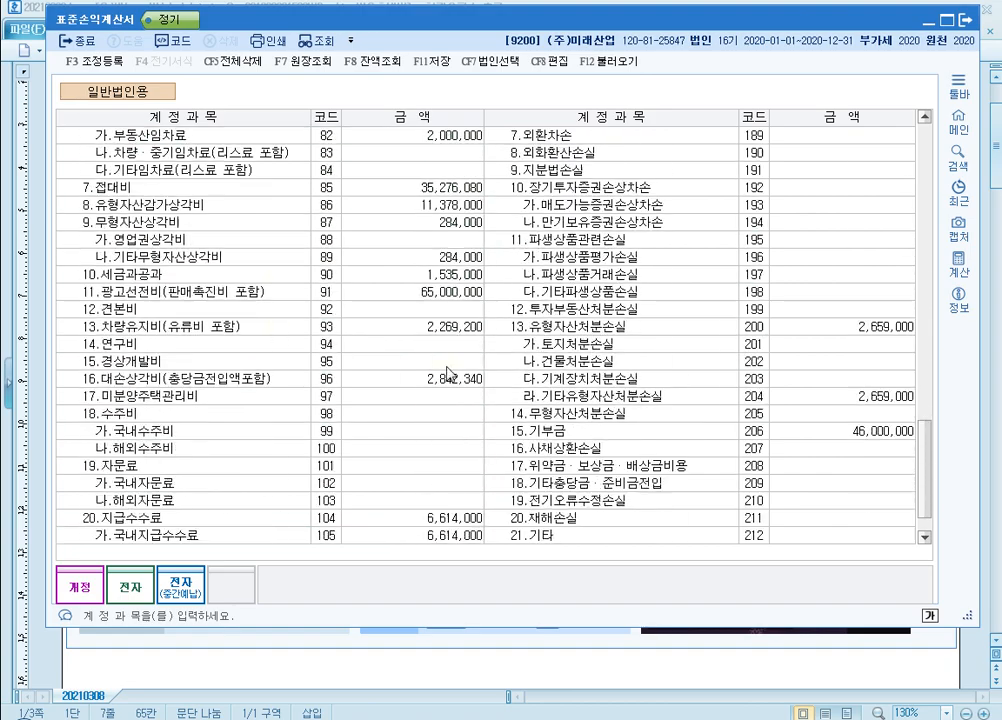
{"action": "scroll", "coordinate": [449, 372], "scroll_direction": "down", "scroll_amount": 1}
{"action": "scroll", "coordinate": [441, 405], "scroll_direction": "up", "scroll_amount": 20}
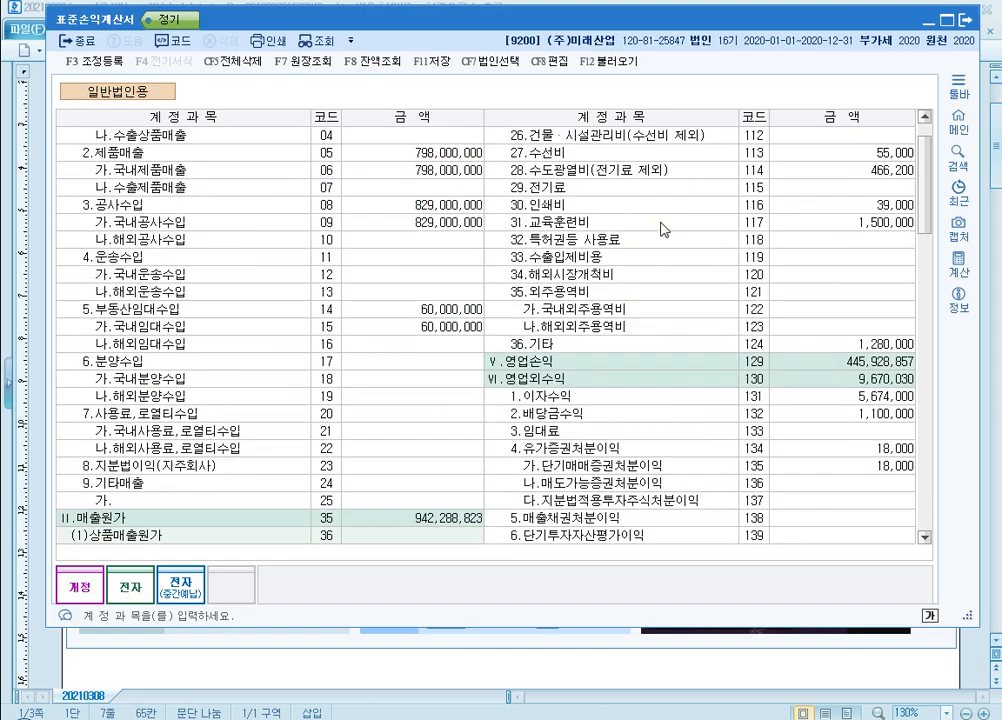
{"action": "scroll", "coordinate": [711, 156], "scroll_direction": "up", "scroll_amount": 1}
{"action": "scroll", "coordinate": [745, 284], "scroll_direction": "down", "scroll_amount": 18}
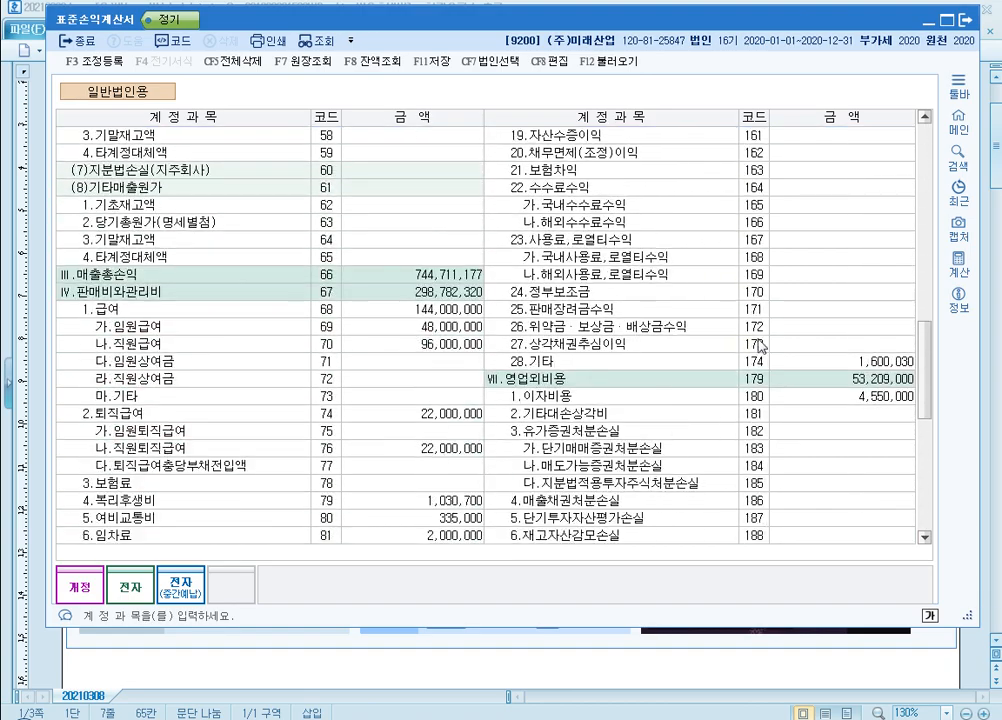
{"action": "scroll", "coordinate": [760, 345], "scroll_direction": "down", "scroll_amount": 9}
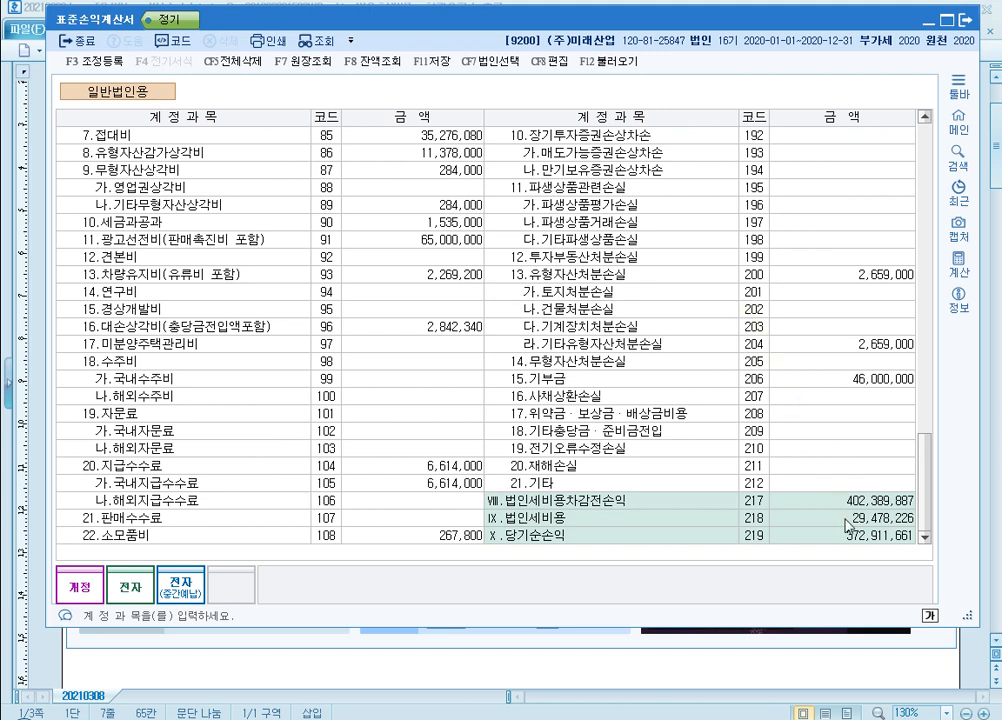
{"action": "left_click", "coordinate": [855, 521]}
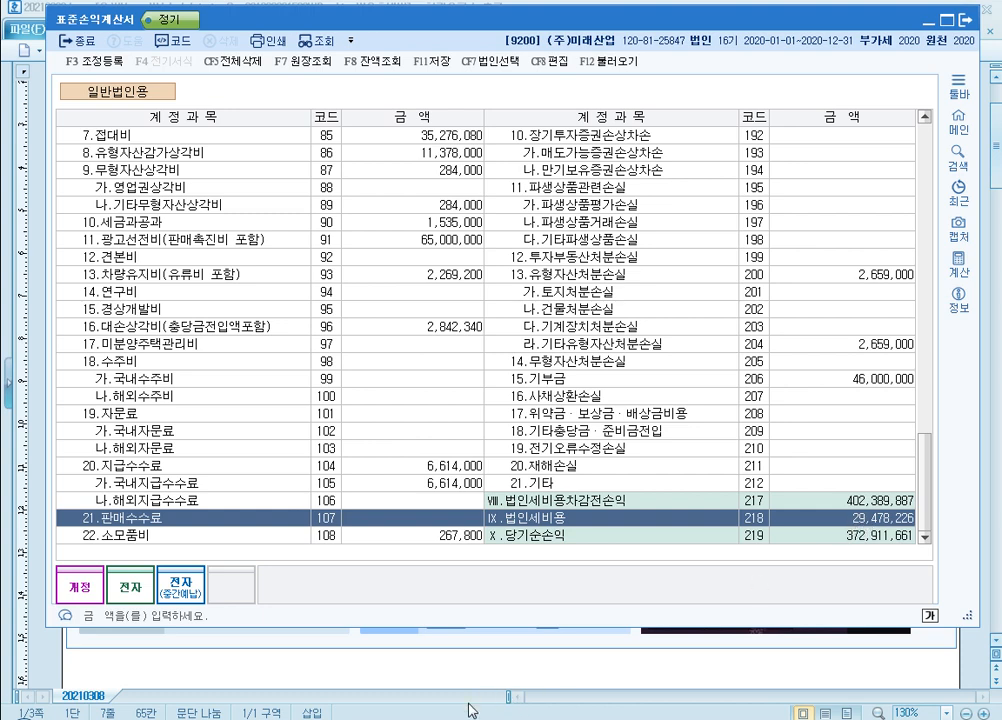
- View the 소득금액조정합계표및명세서 form from the 법인조정 I forms and return to 표준손익계산서
{"action": "key", "text": "Escape"}
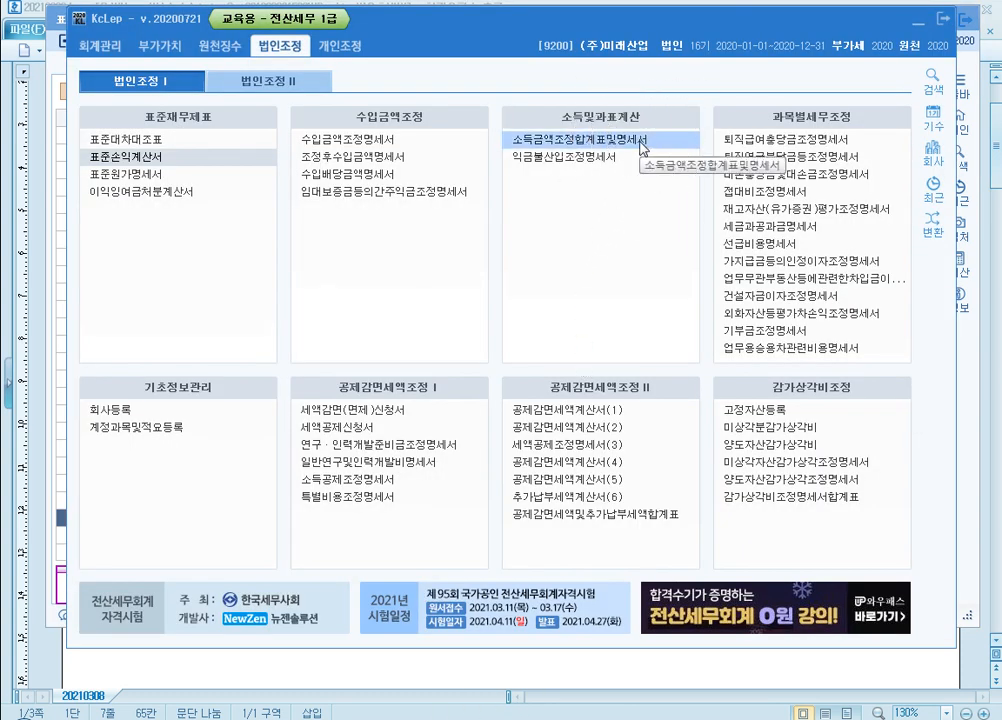
{"action": "left_click", "coordinate": [632, 141]}
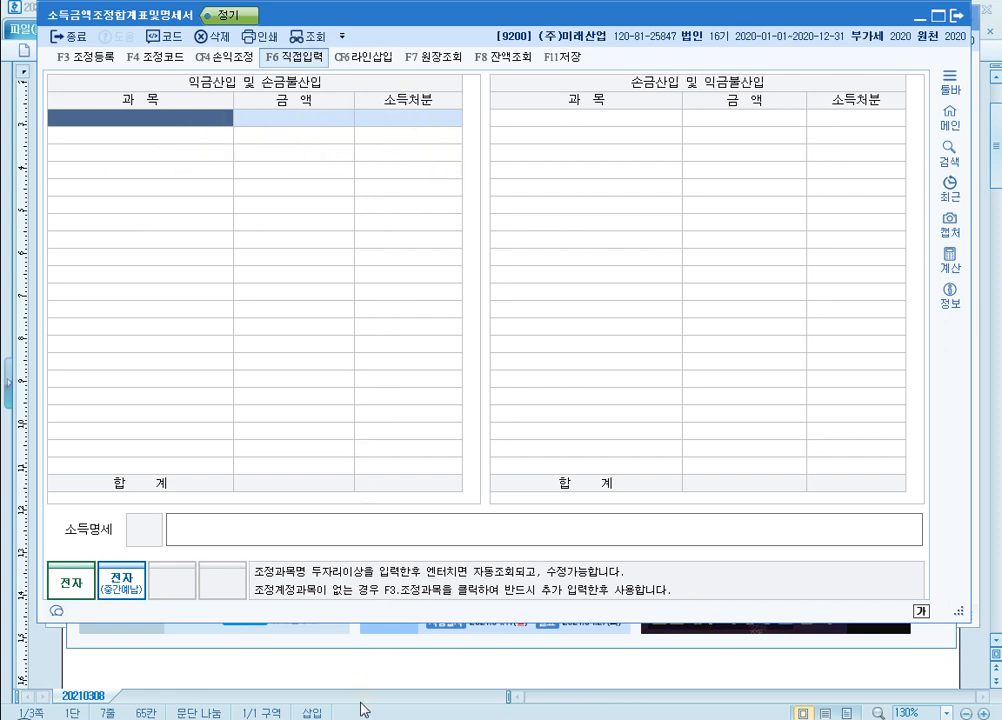
{"action": "key", "text": "alt+Tab"}
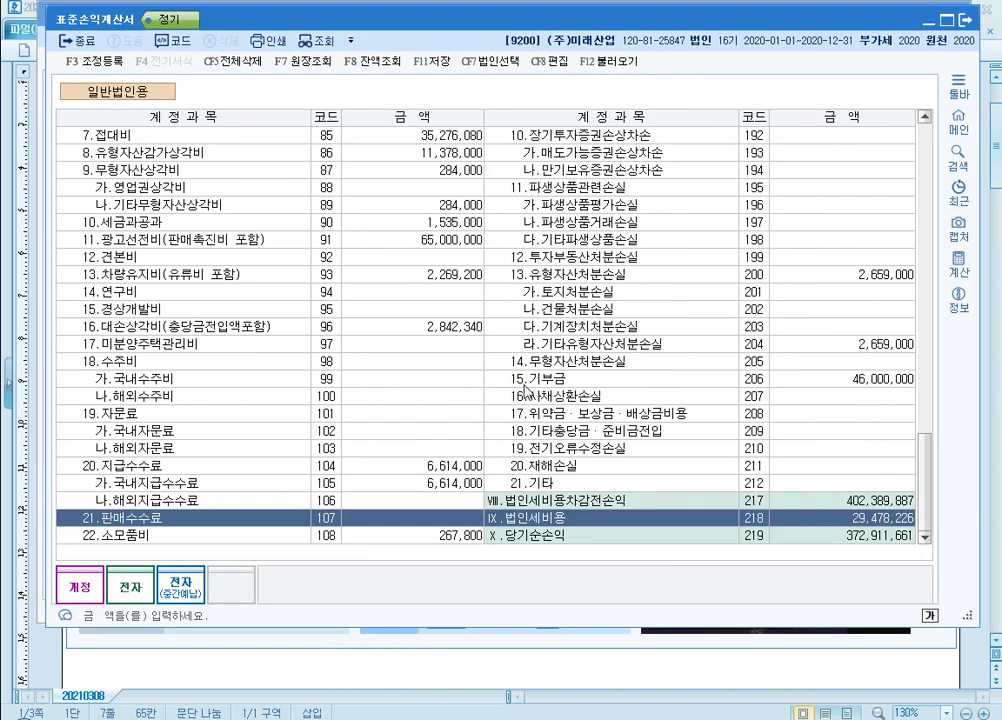
- Temporarily outline the 조정등록 command of 표준손익계산서 in red, and open the 조정 등록 window
{"action": "key", "text": "ctrl+F12"}
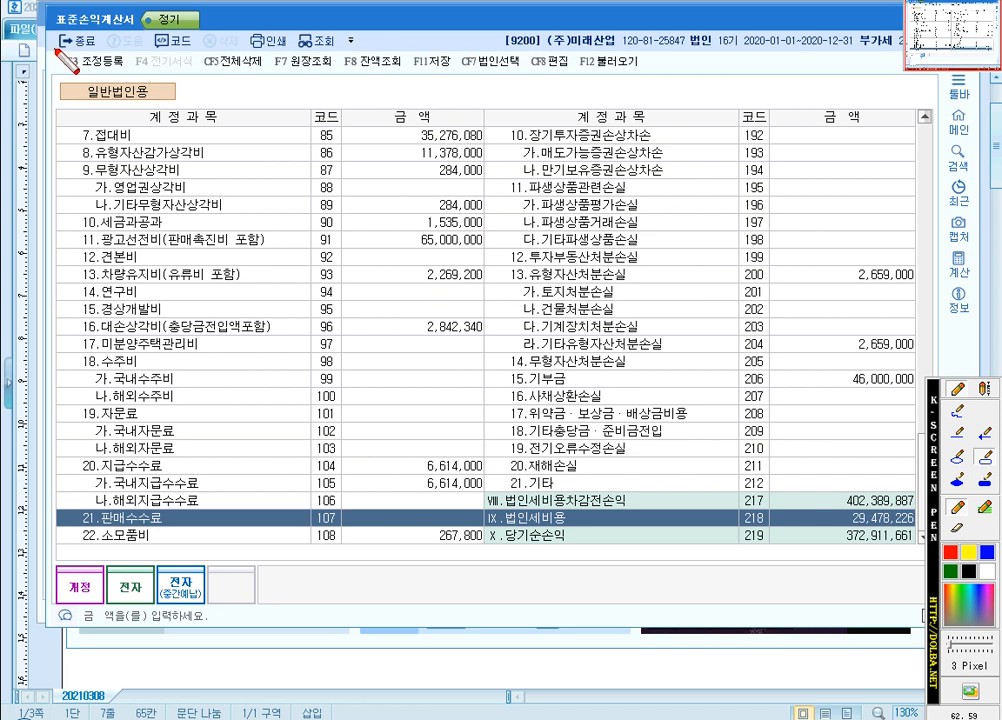
{"action": "left_click_drag", "start_coordinate": [54, 52], "coordinate": [136, 76]}
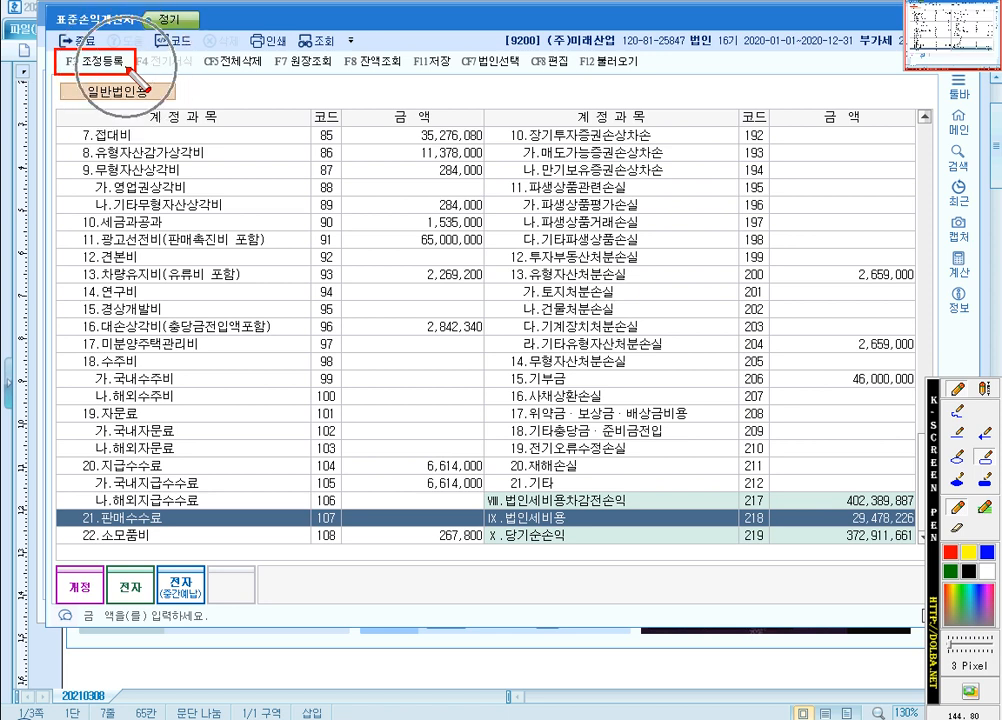
{"action": "key", "text": "Escape"}
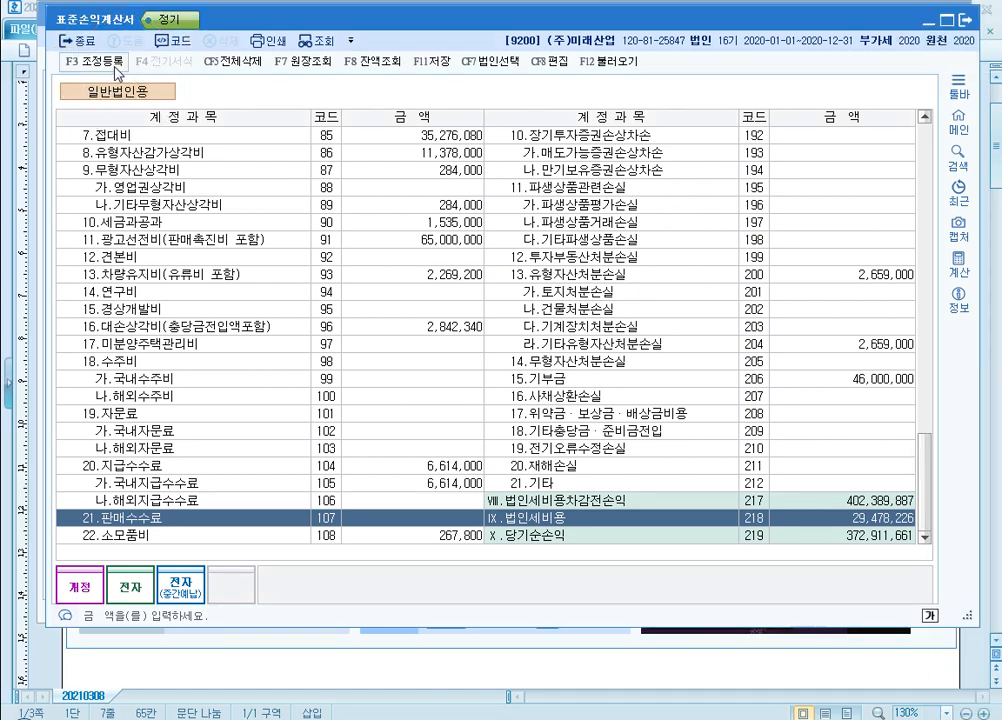
{"action": "left_click", "coordinate": [119, 66]}
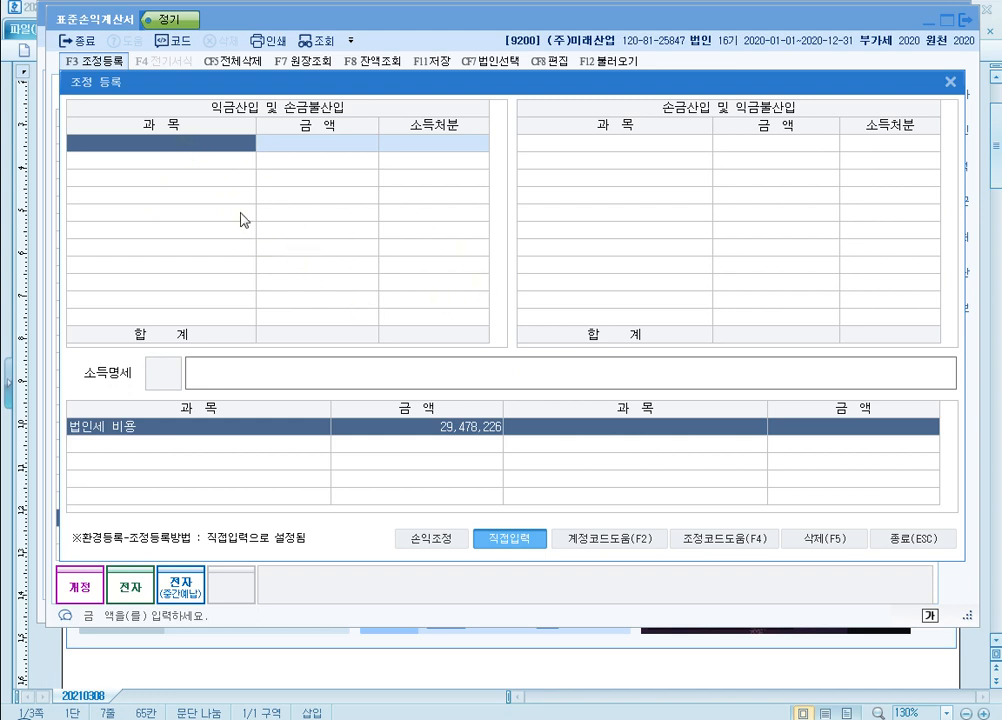
- Enter 법인세등 as the 과목 in the first row of 익금산입 및 손금불산입
{"action": "left_click", "coordinate": [194, 146]}
{"action": "type", "text": "법인세등"}
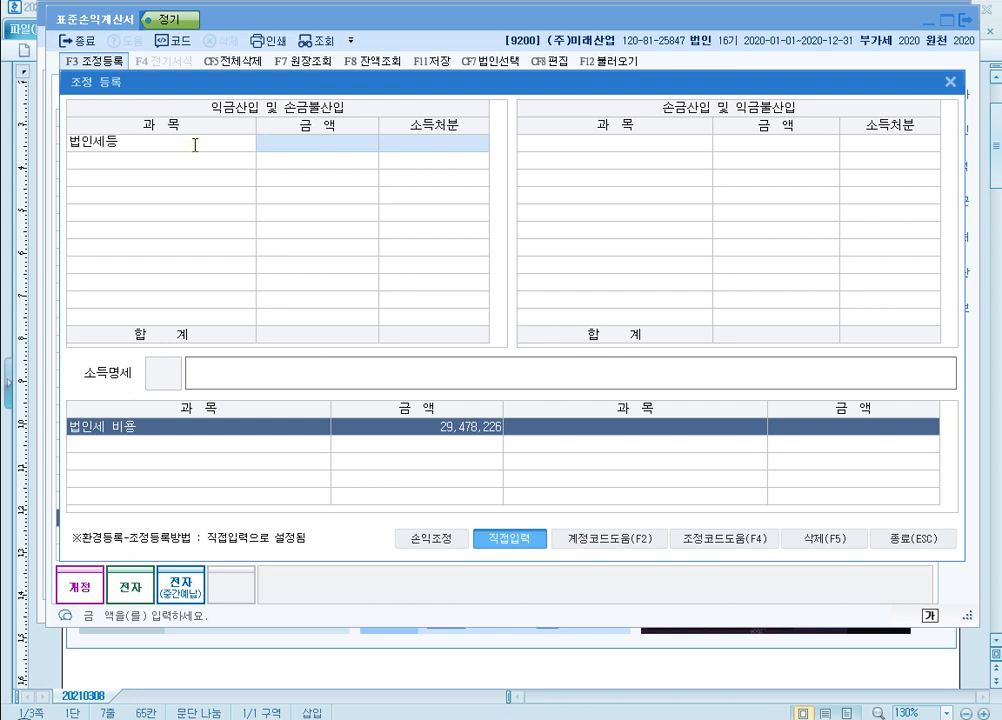
{"action": "key", "text": "Return"}
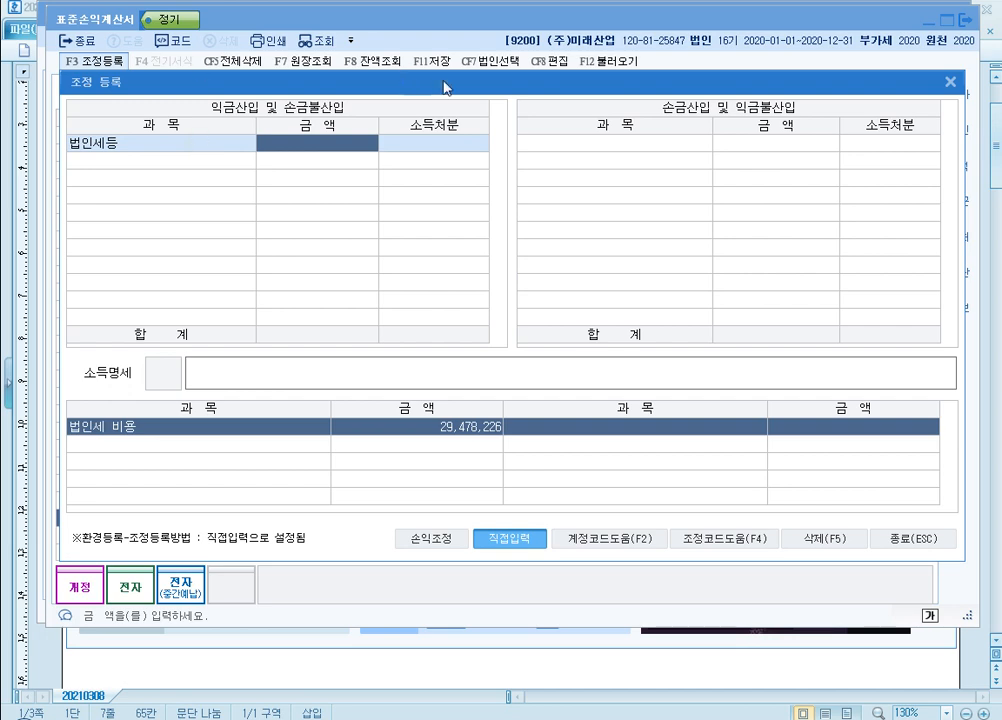
- Temporarily outline the 법인세 비용 amount in red, and view 소득금액조정합계표및명세서 before returning to the 조정 등록 window
{"action": "left_click_drag", "start_coordinate": [444, 82], "coordinate": [438, 25]}
{"action": "key", "text": "ctrl+F1"}
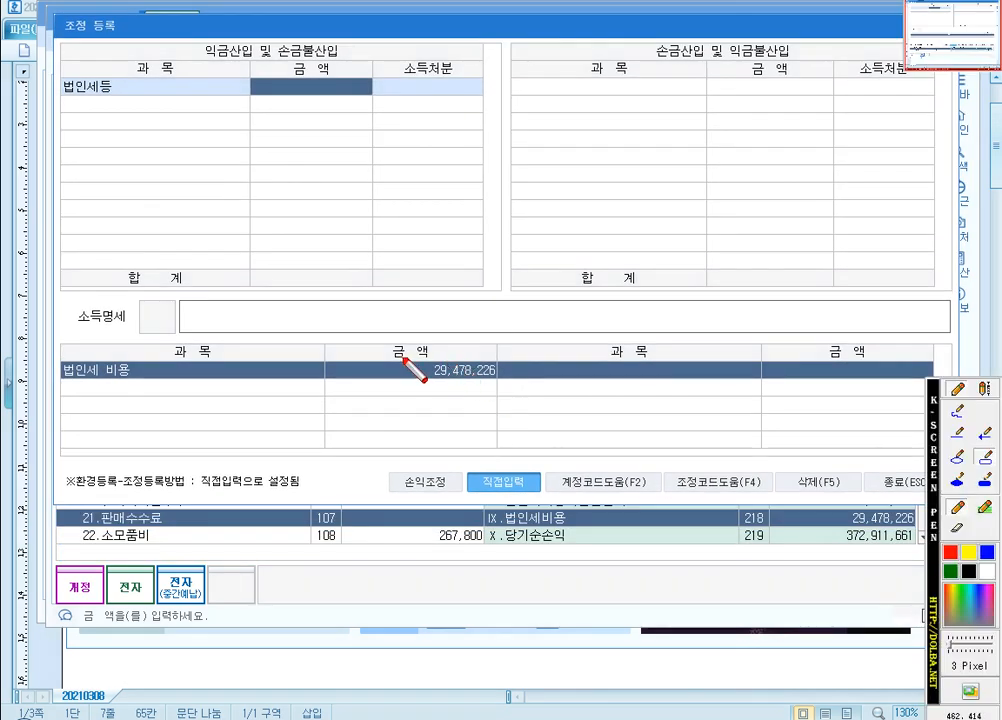
{"action": "left_click_drag", "start_coordinate": [403, 358], "coordinate": [498, 386]}
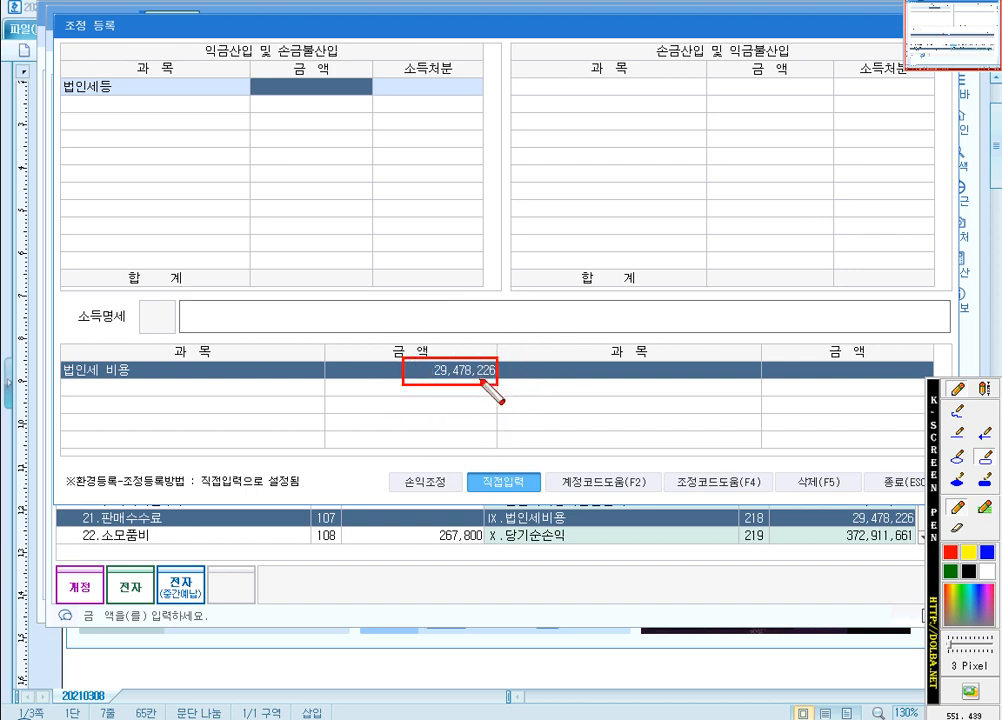
{"action": "key", "text": "ctrl+F1"}
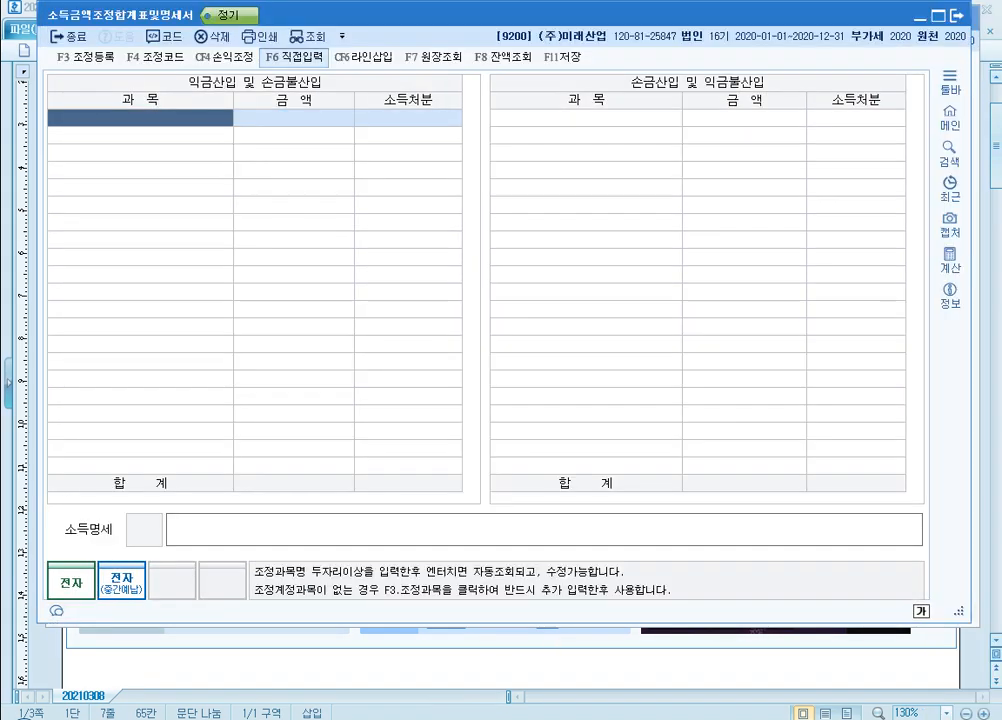
{"action": "key", "text": "Escape"}
{"action": "key", "text": "F3"}
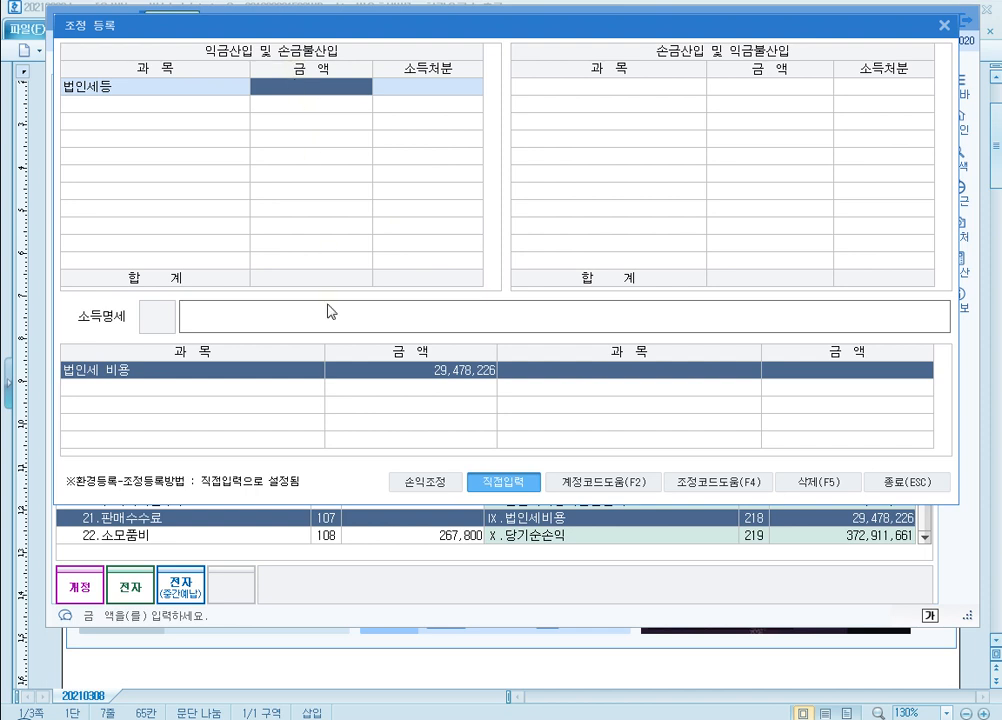
- Set the 법인세등 row's 금액 to 29,478,226 and its 소득처분 to 기타사외유출
{"action": "type", "text": "2"}
{"action": "type", "text": "9,478,"}
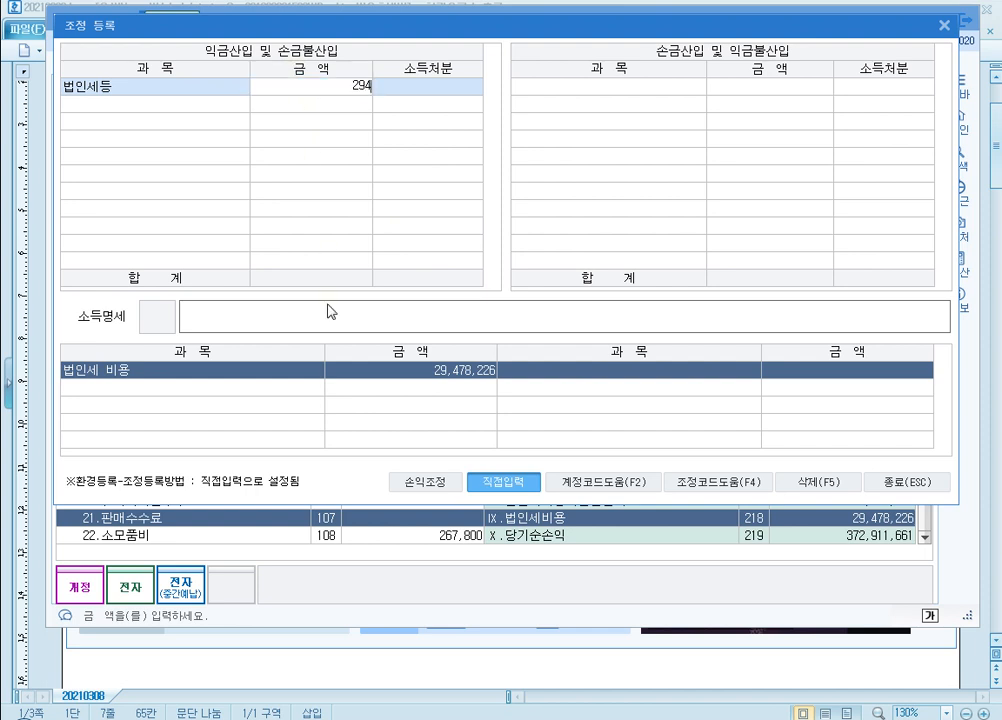
{"action": "type", "text": "226"}
{"action": "key", "text": "Return"}
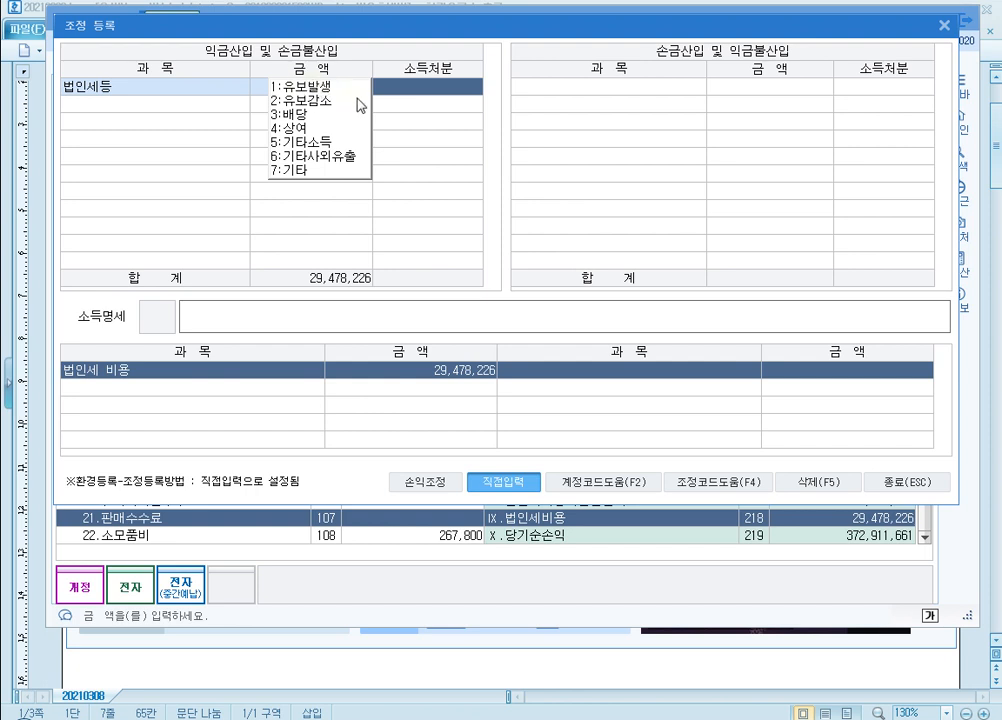
{"action": "left_click", "coordinate": [309, 158]}
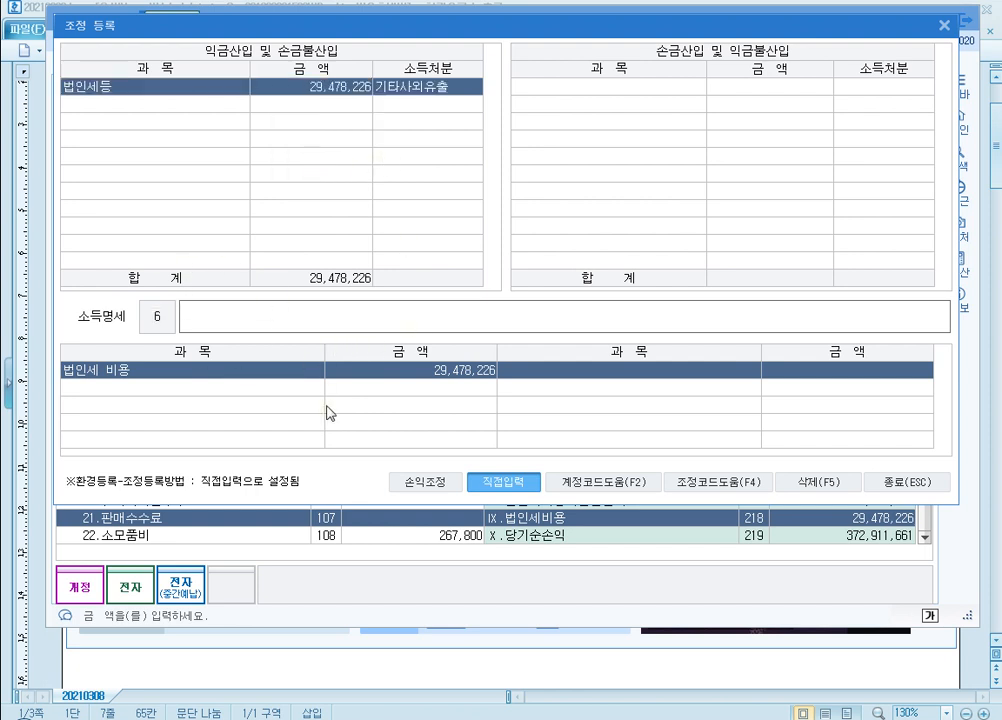
- Switch to the 한글 notes and add the line "소득명세 : 세무조정, 의미 통하는 문구, 소득처분" after a blank line below the 손금불산입 entry
{"action": "key", "text": "alt+Tab"}
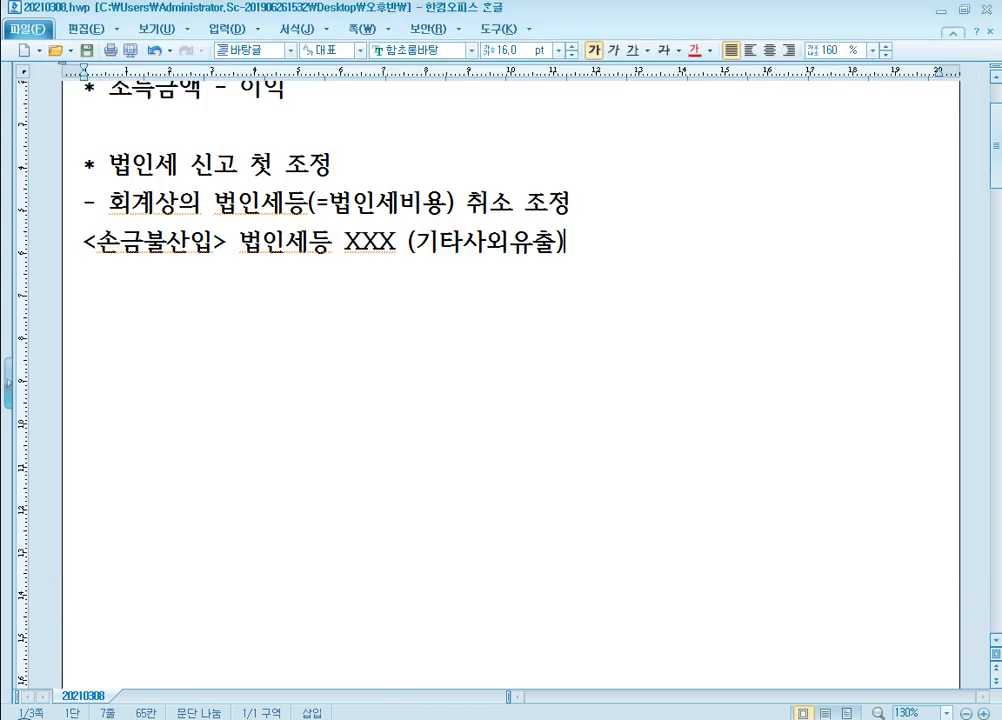
{"action": "key", "text": "Return"}
{"action": "key", "text": "Return"}
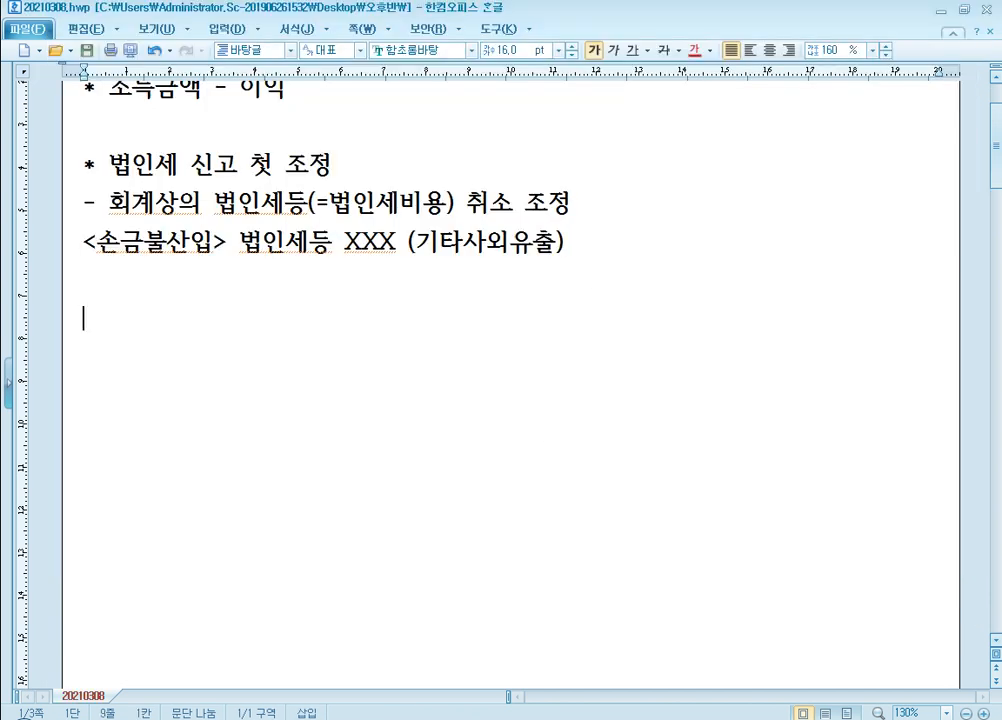
{"action": "type", "text": "소득명세 :"}
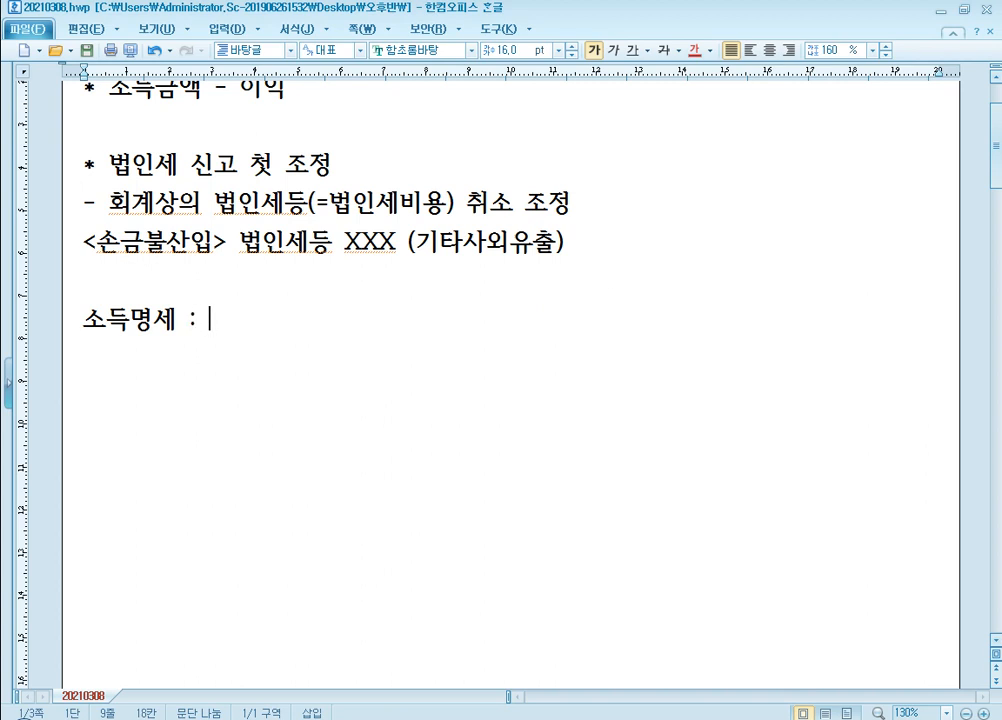
{"action": "type", "text": " 세무조정"}
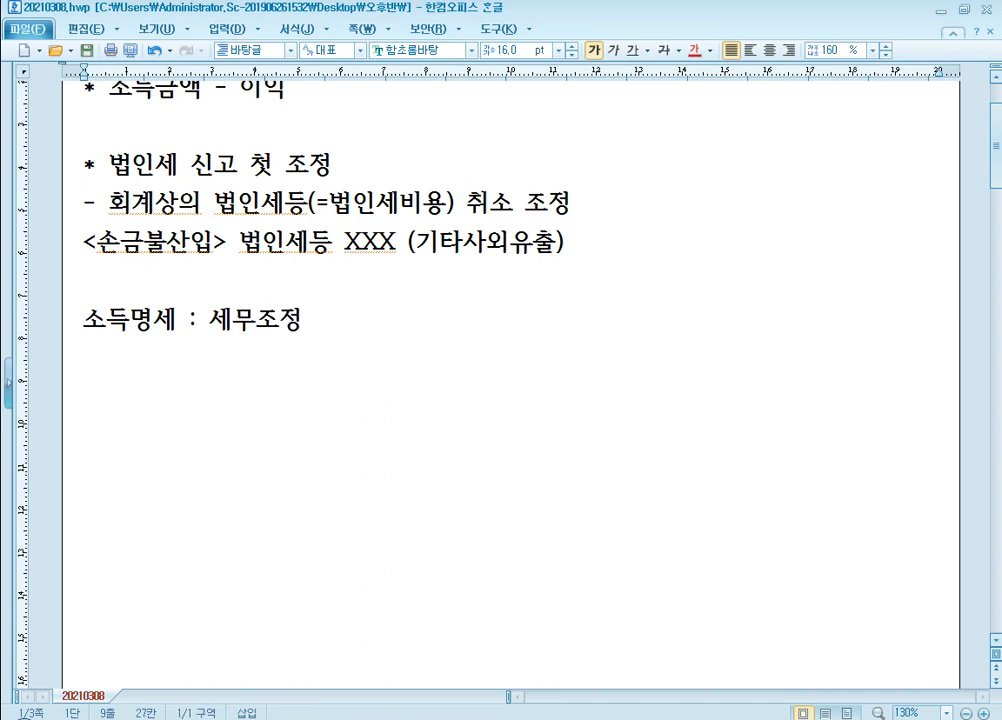
{"action": "type", "text": ", "}
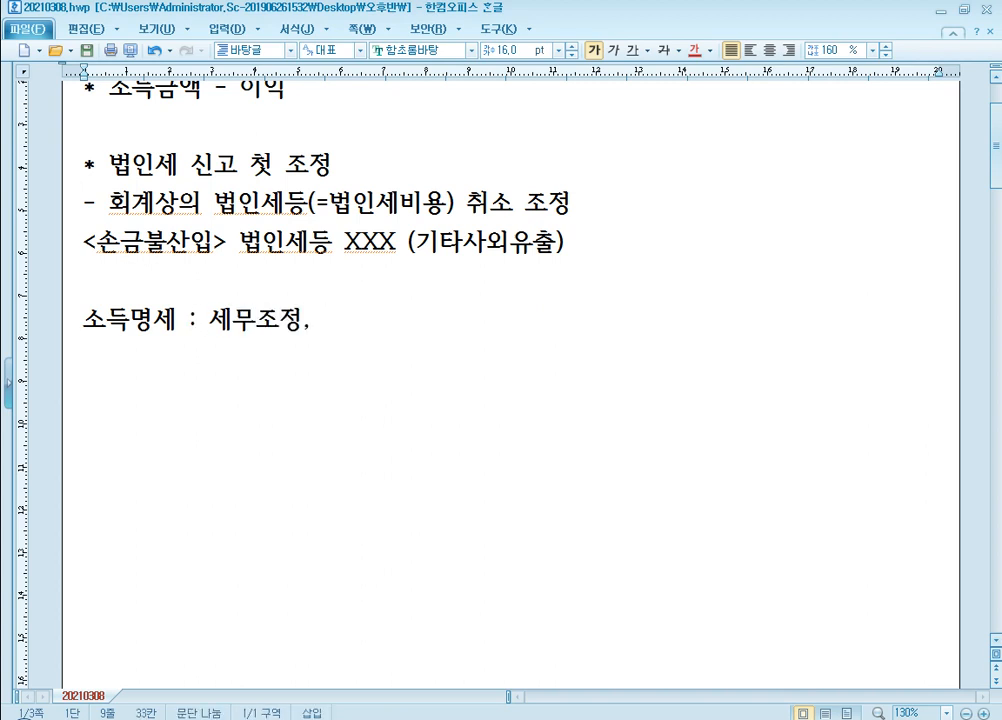
{"action": "type", "text": "ㅇ"}
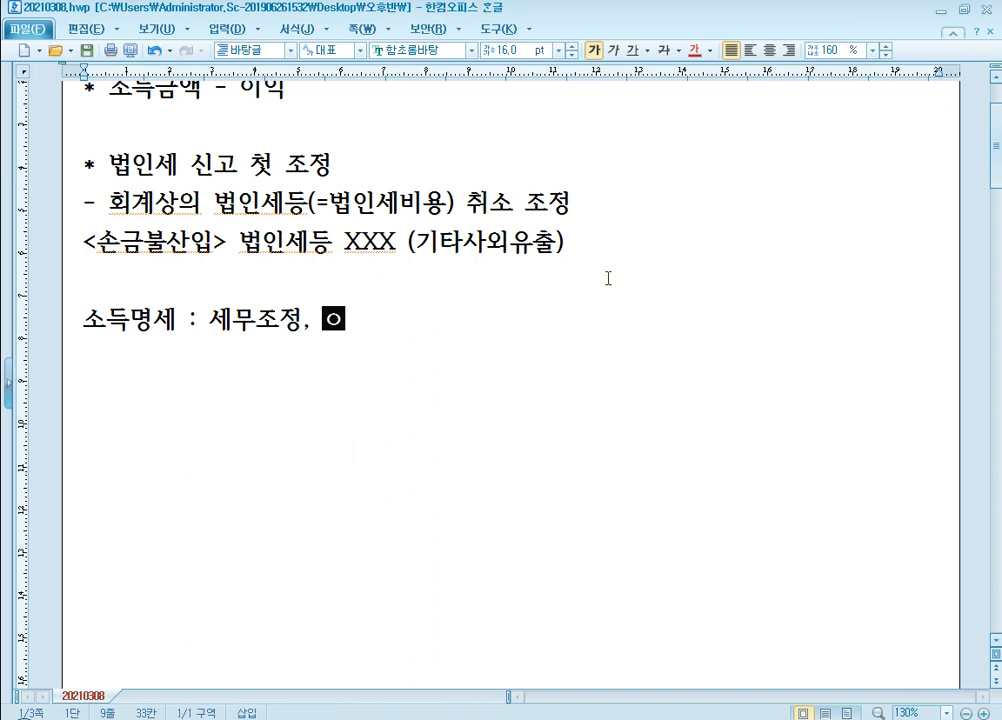
{"action": "type", "text": "의미 통하는 ㅁ"}
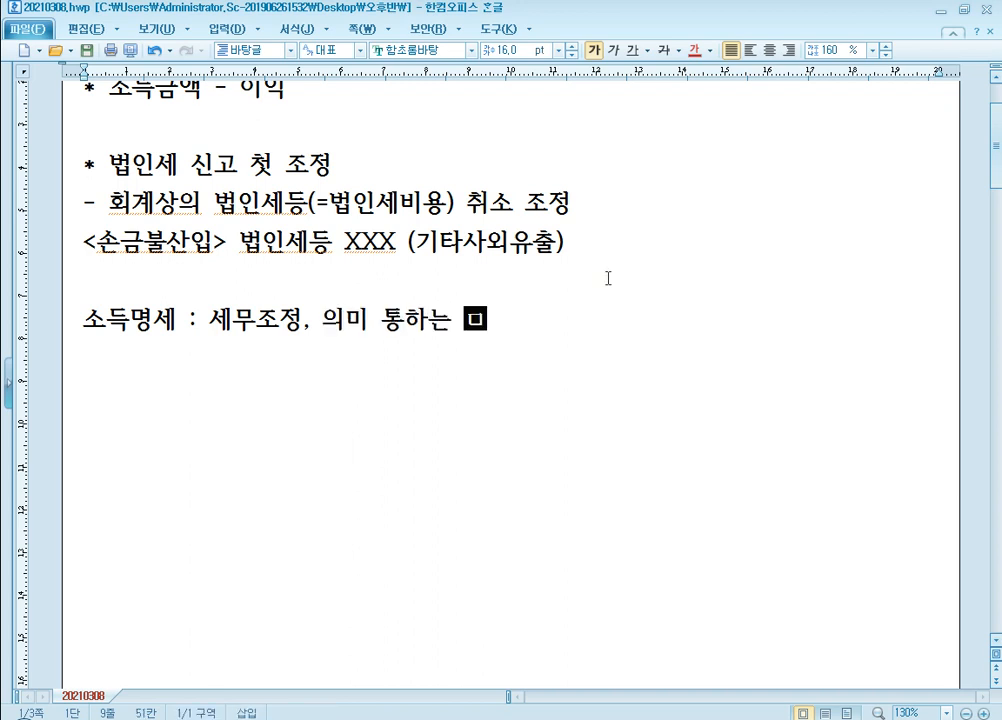
{"action": "type", "text": "문구, "}
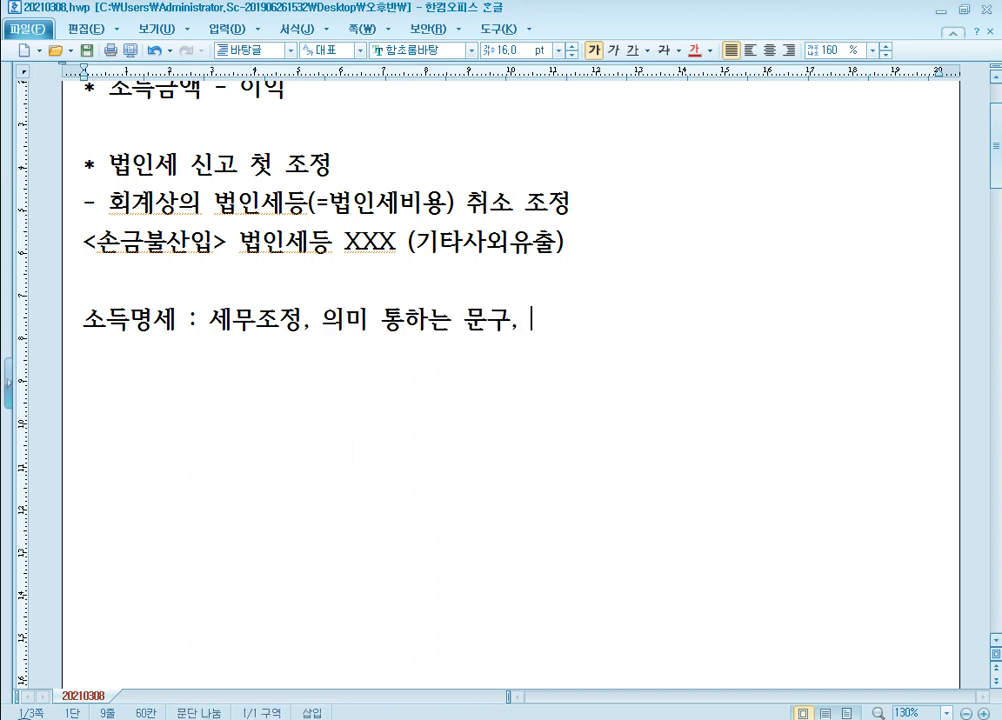
{"action": "type", "text": "소득처분"}
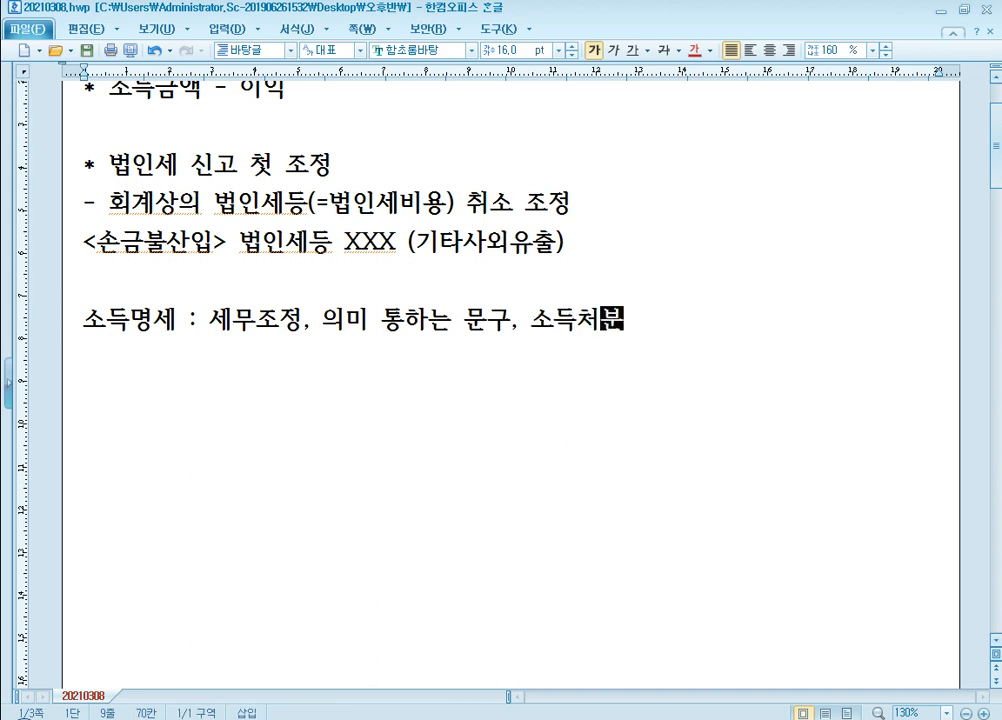
{"action": "left_click", "coordinate": [579, 246]}
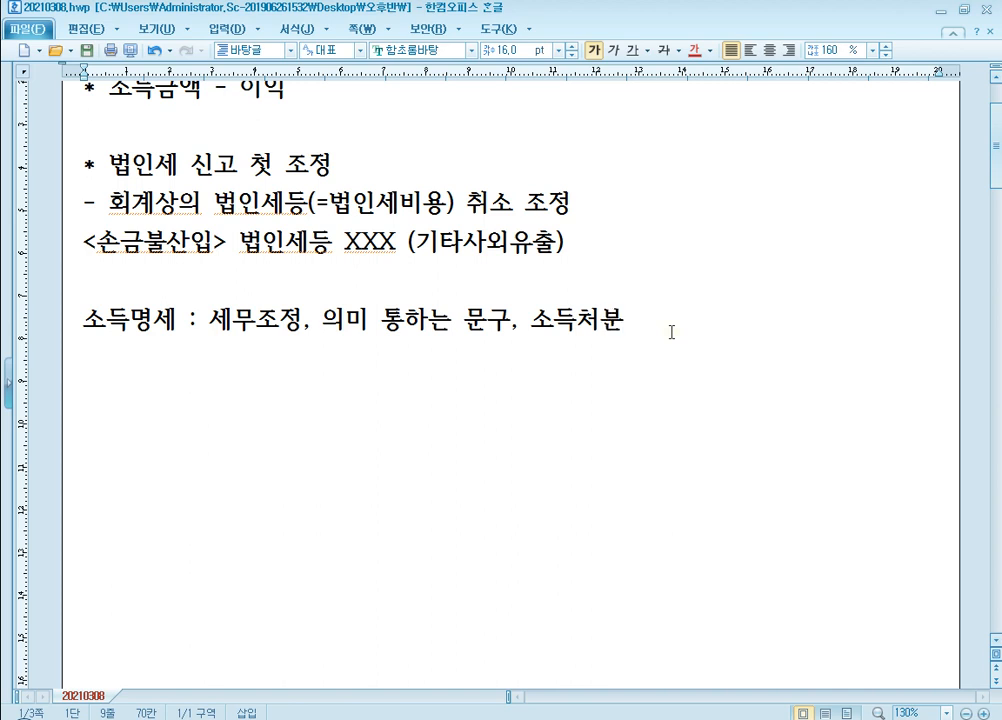
{"action": "left_click", "coordinate": [273, 322]}
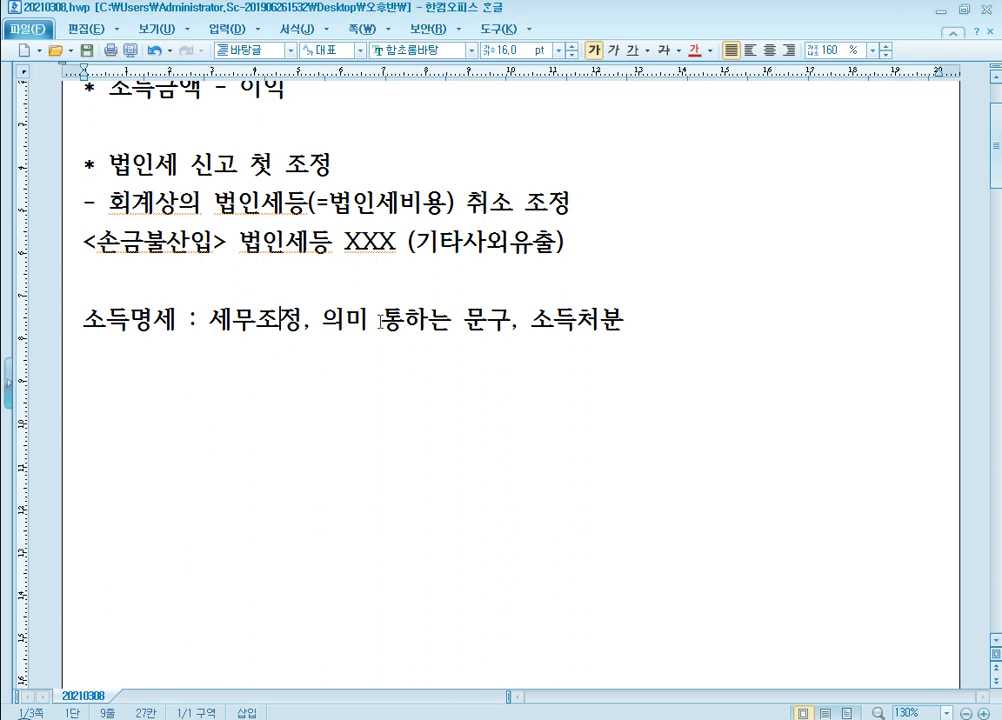
- Switch back to KcLep and enter "손금불산입 법인세등 기타사외유출" as the 소득명세 of the 법인세등 row
{"action": "left_click", "coordinate": [381, 718]}
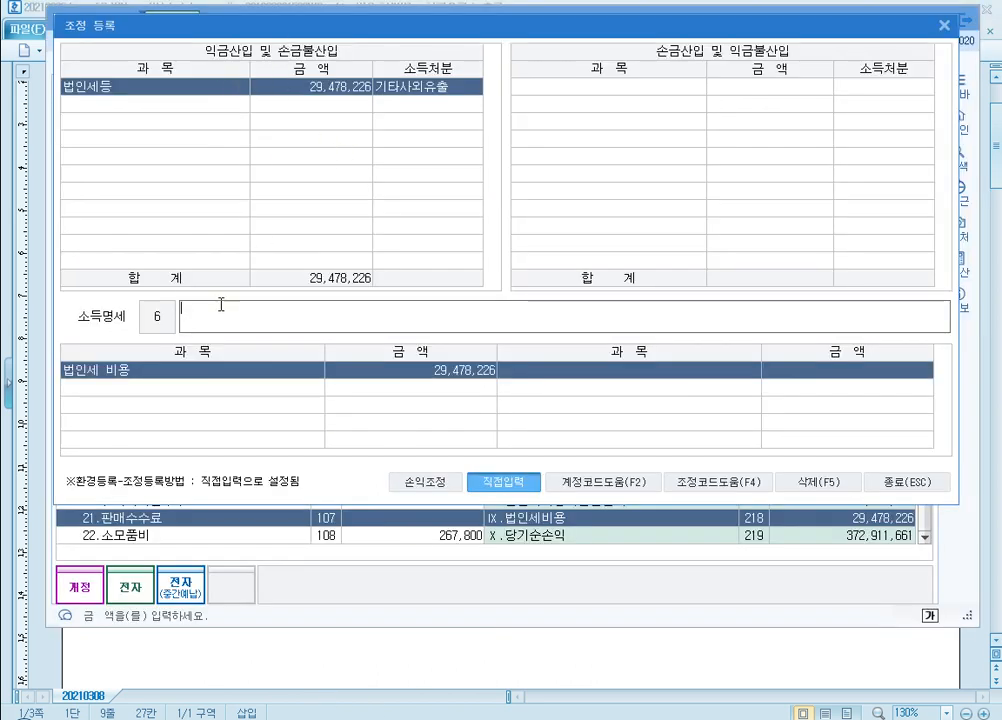
{"action": "type", "text": "소"}
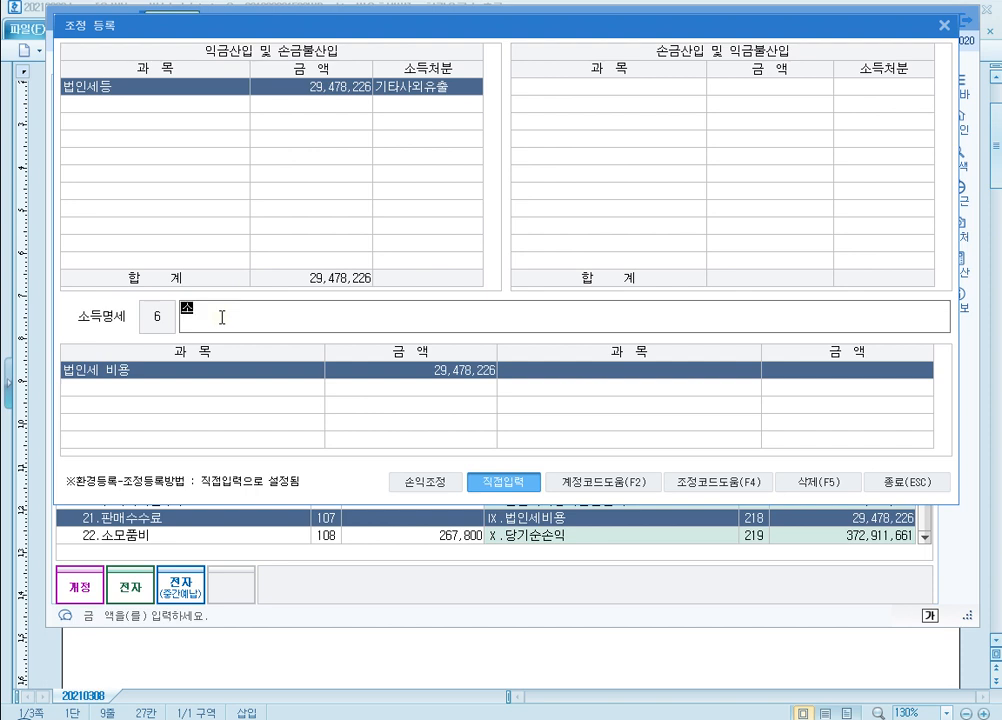
{"action": "type", "text": "ㄴ금불산입"}
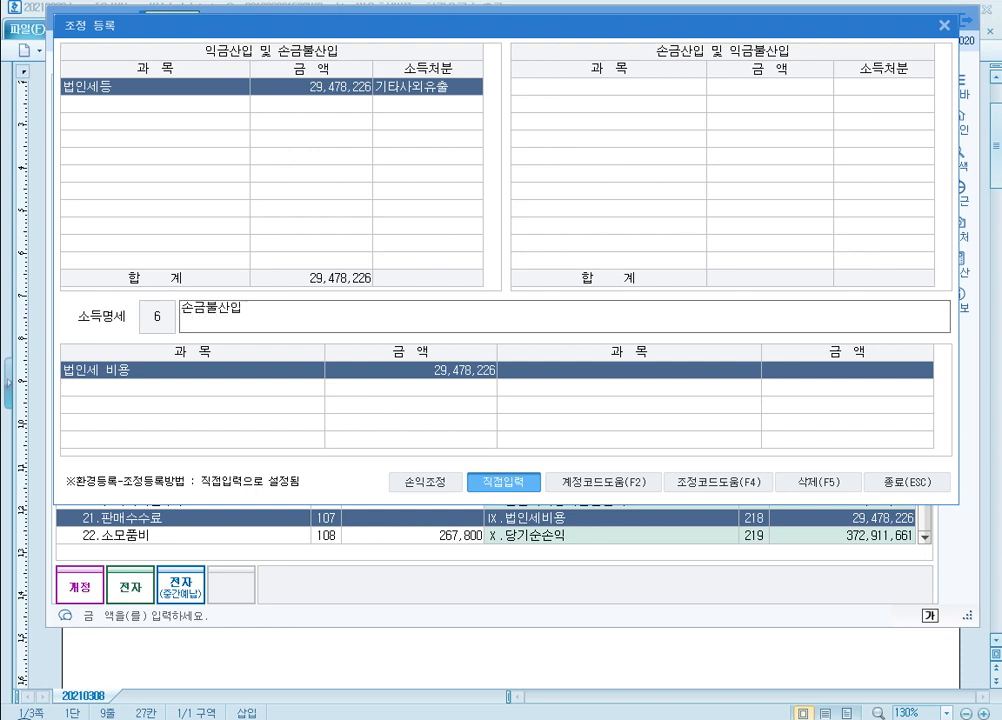
{"action": "type", "text": " 법인세등 기타사외"}
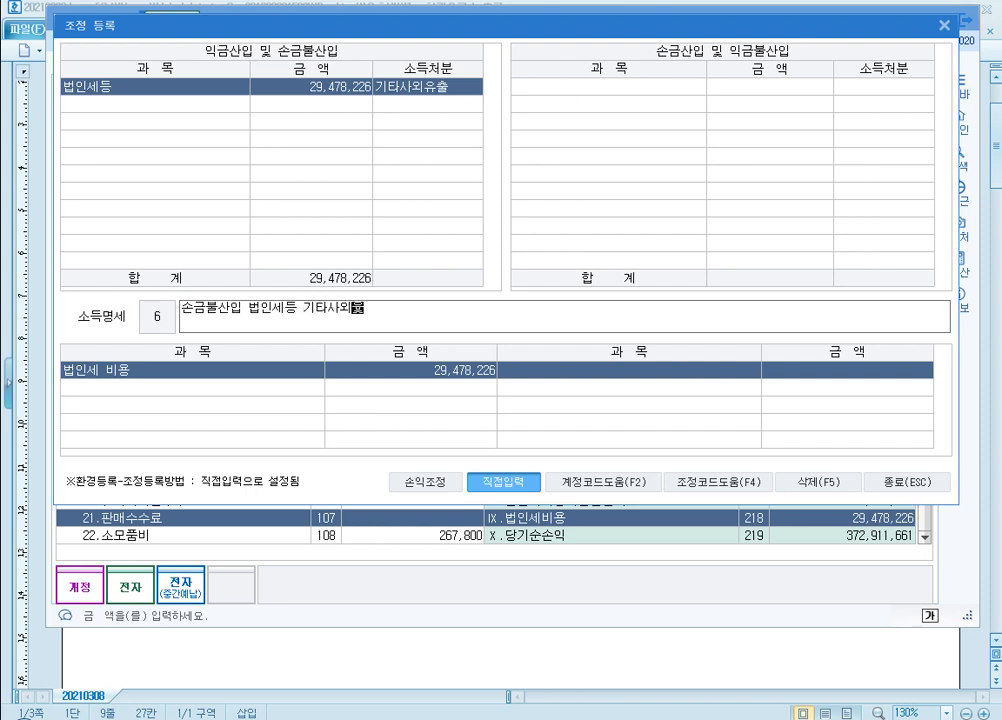
{"action": "type", "text": "유출"}
{"action": "key", "text": "BackSpace"}
{"action": "key", "text": "BackSpace"}
{"action": "type", "text": "출"}
{"action": "key", "text": "Return"}
{"action": "key", "text": "Up"}
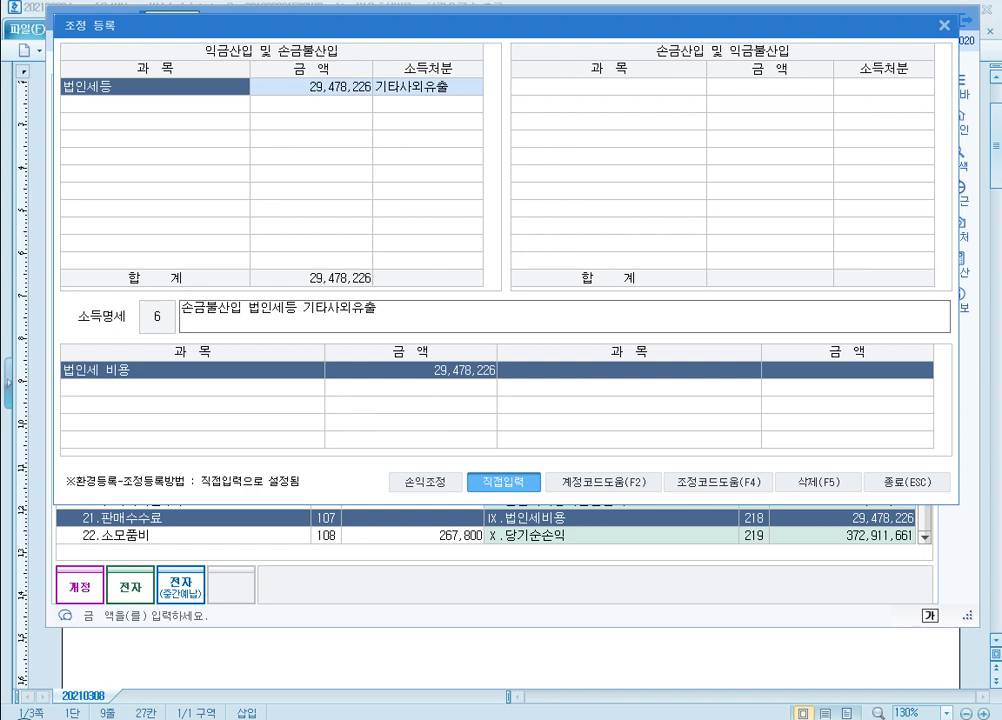
- Fill the second row of 익금산입 및 손금불산입 with the predefined 법인세등 item from the 조정과목등록 list
{"action": "left_click", "coordinate": [155, 104]}
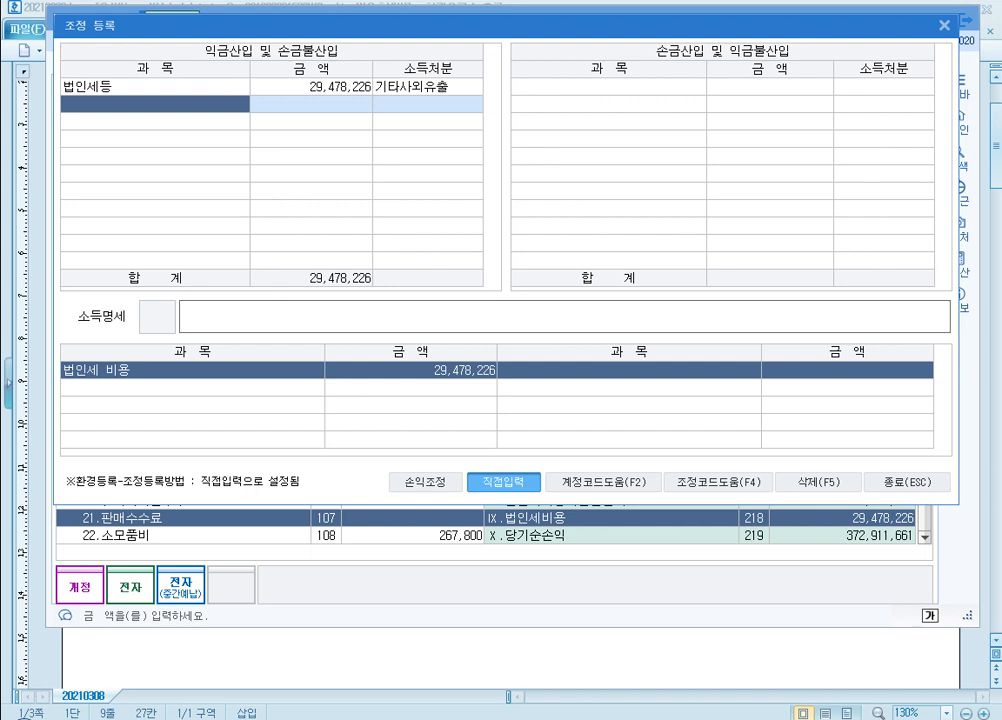
{"action": "key", "text": "F2"}
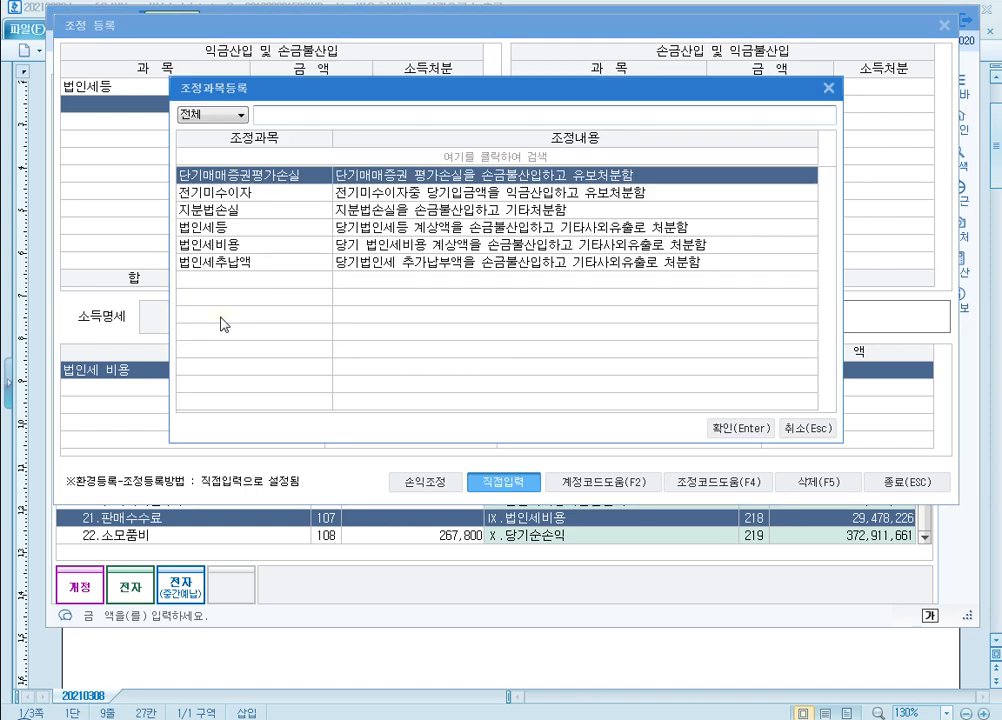
{"action": "key", "text": "Down"}
{"action": "key", "text": "Down"}
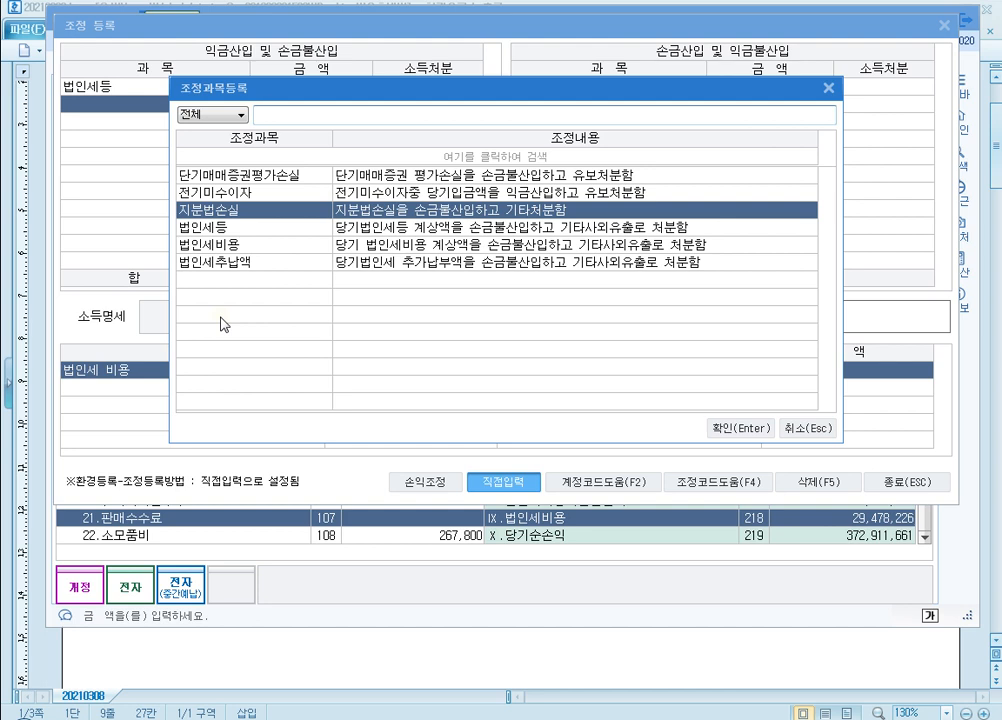
{"action": "key", "text": "Down"}
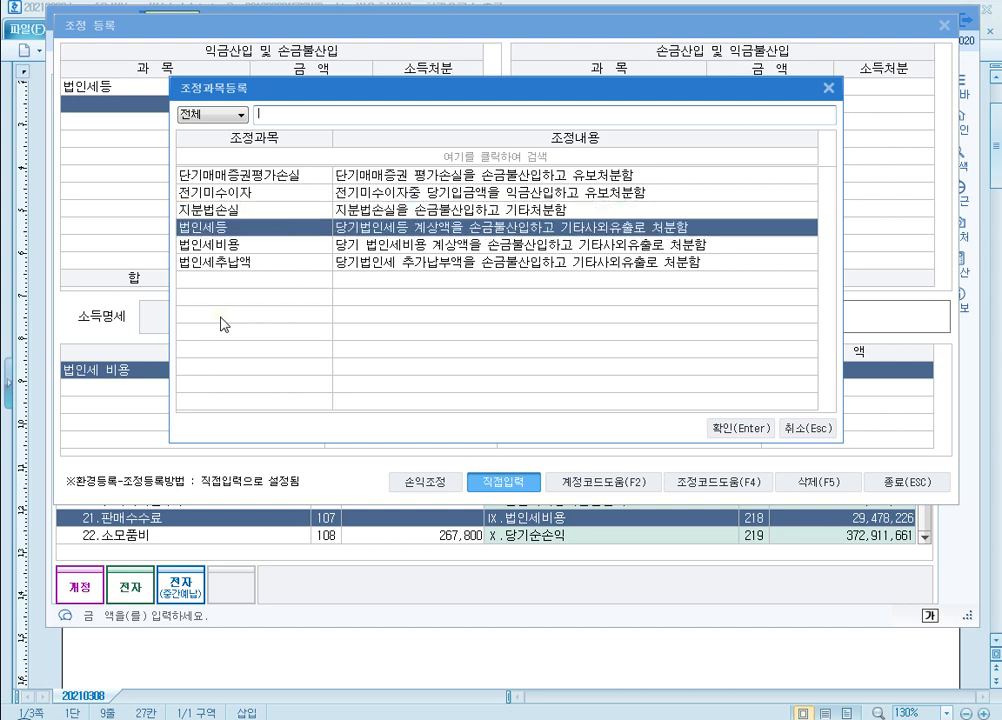
{"action": "key", "text": "Down"}
{"action": "key", "text": "Up"}
{"action": "key", "text": "Down"}
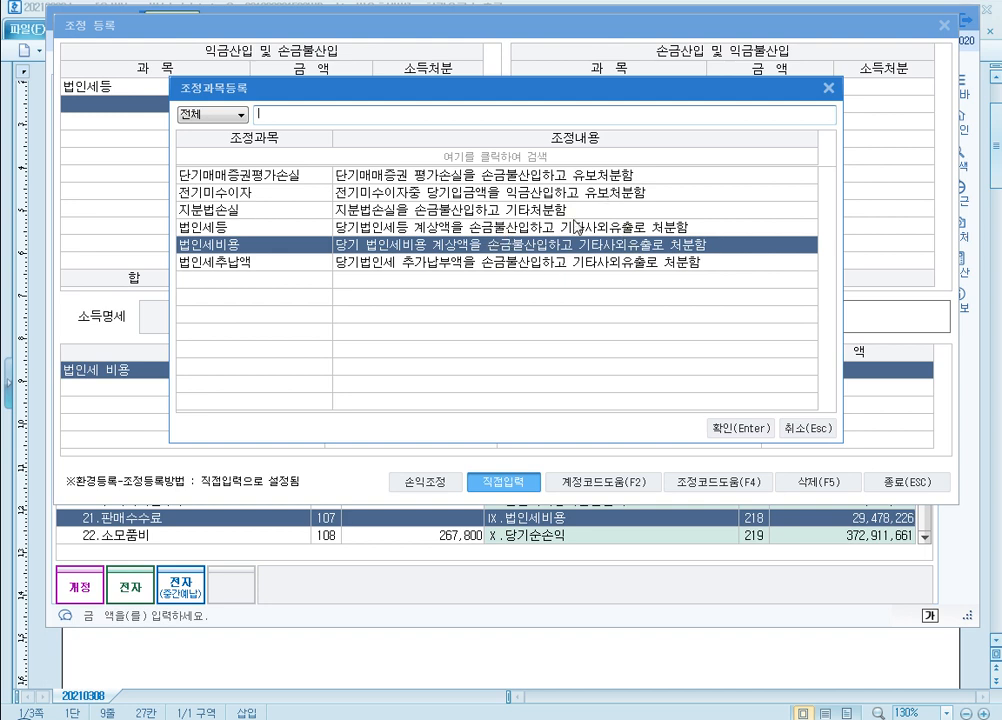
{"action": "key", "text": "Up"}
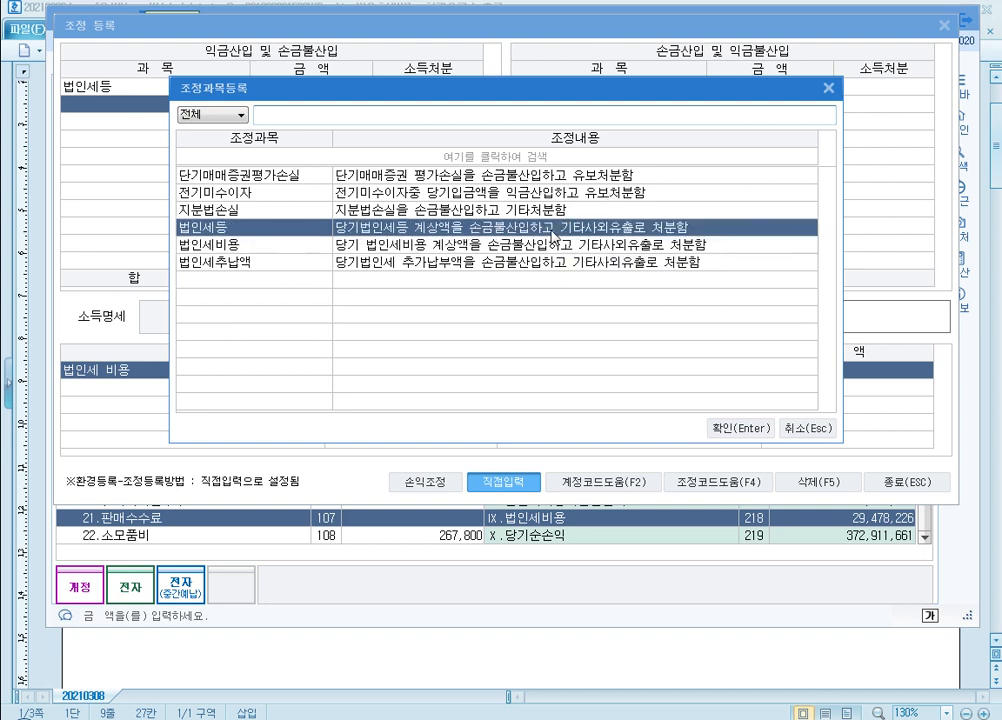
{"action": "key", "text": "Down"}
{"action": "key", "text": "Up"}
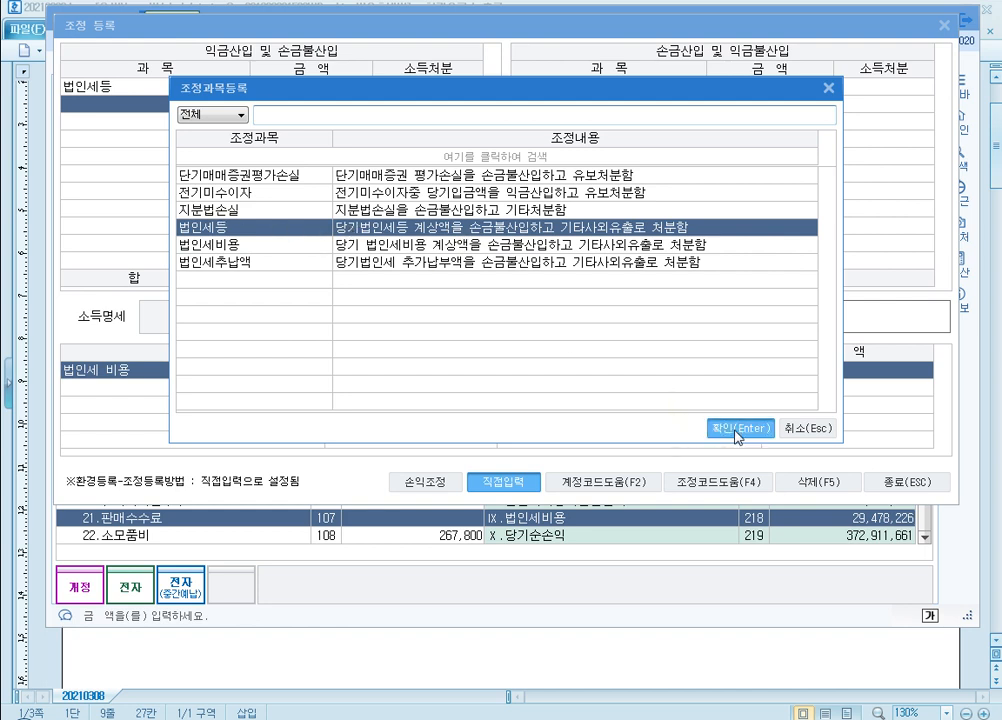
{"action": "left_click", "coordinate": [737, 435]}
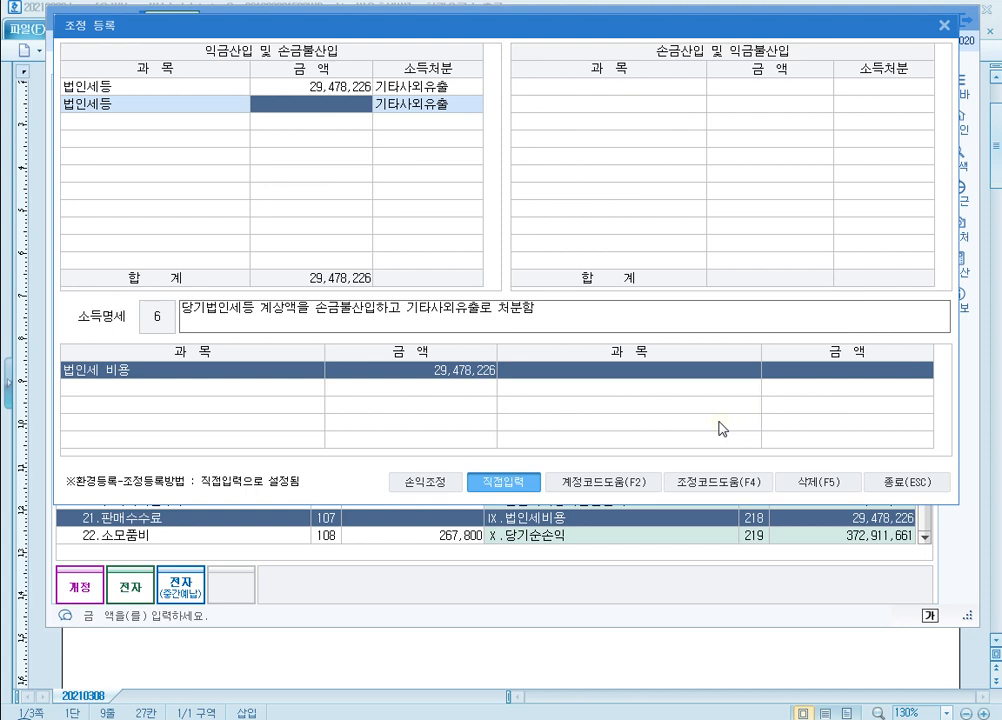
- Set the 금액 of the second 법인세등 row to 29,478,226
{"action": "type", "text": "29,478"}
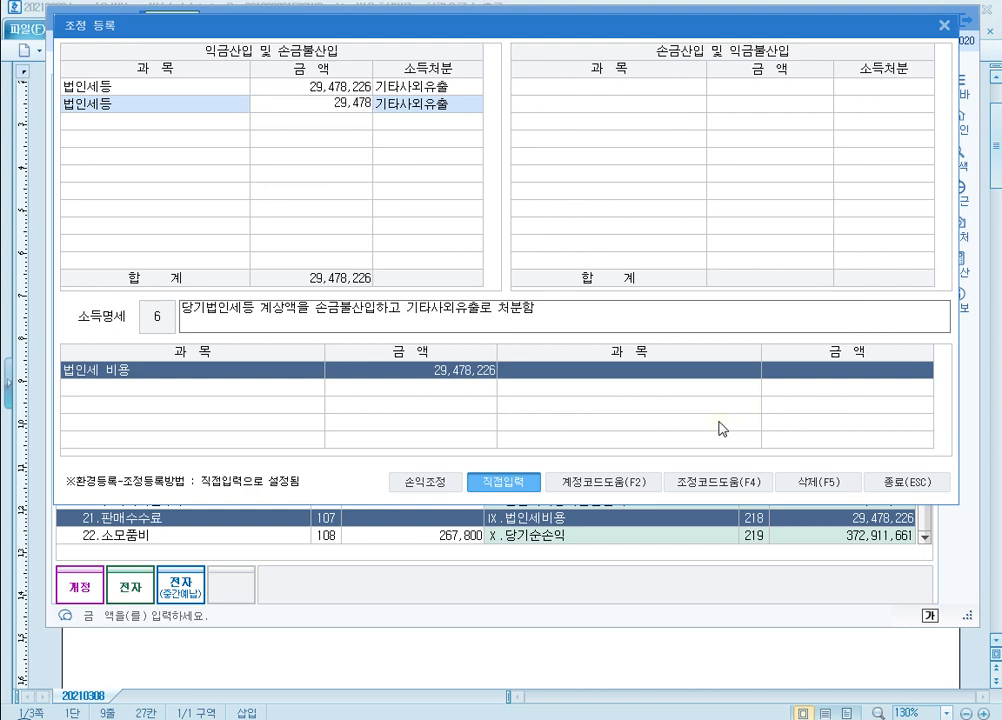
{"action": "type", "text": ",226"}
{"action": "key", "text": "Return"}
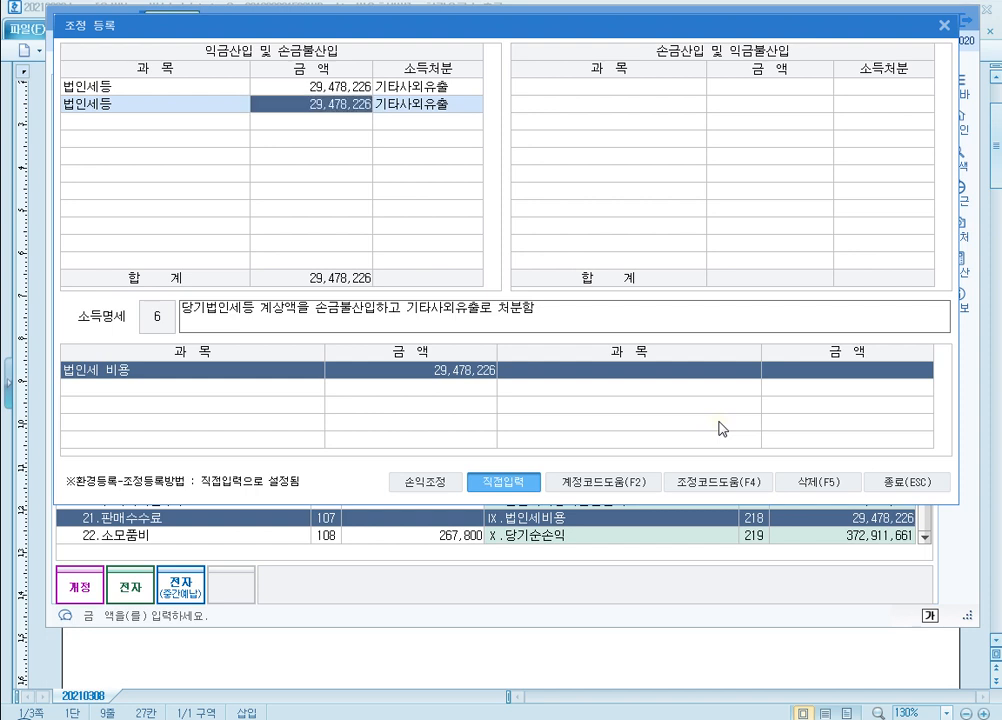
- Commit the second 법인세등 row and compare the 소득명세 wording of the two 법인세등 rows
{"action": "key", "text": "Return"}
{"action": "key", "text": "Return"}
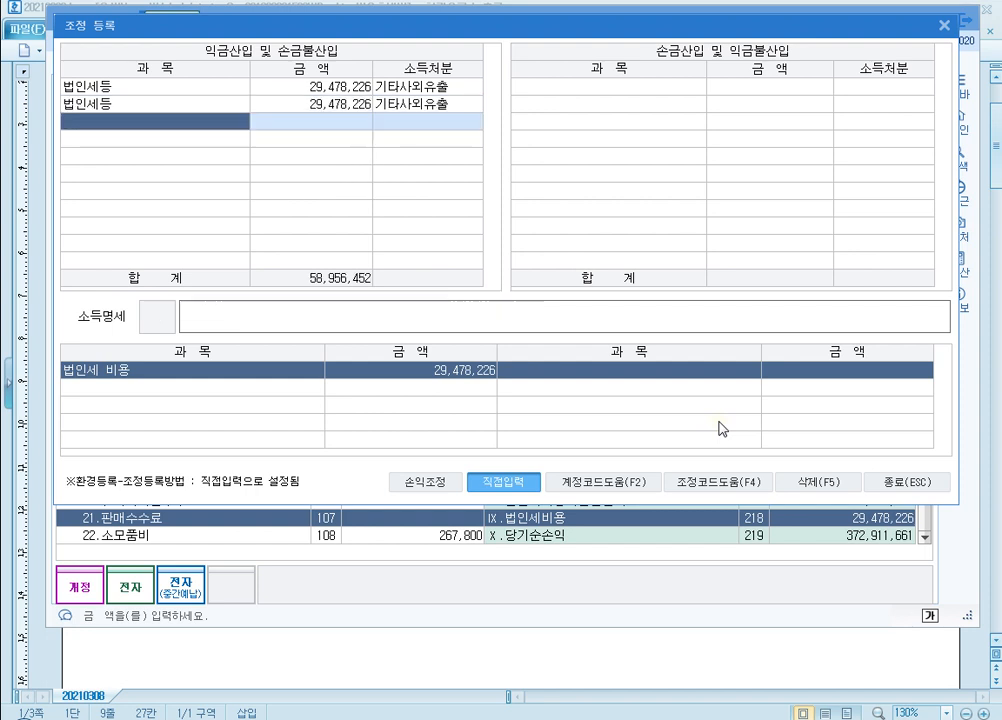
{"action": "key", "text": "Up"}
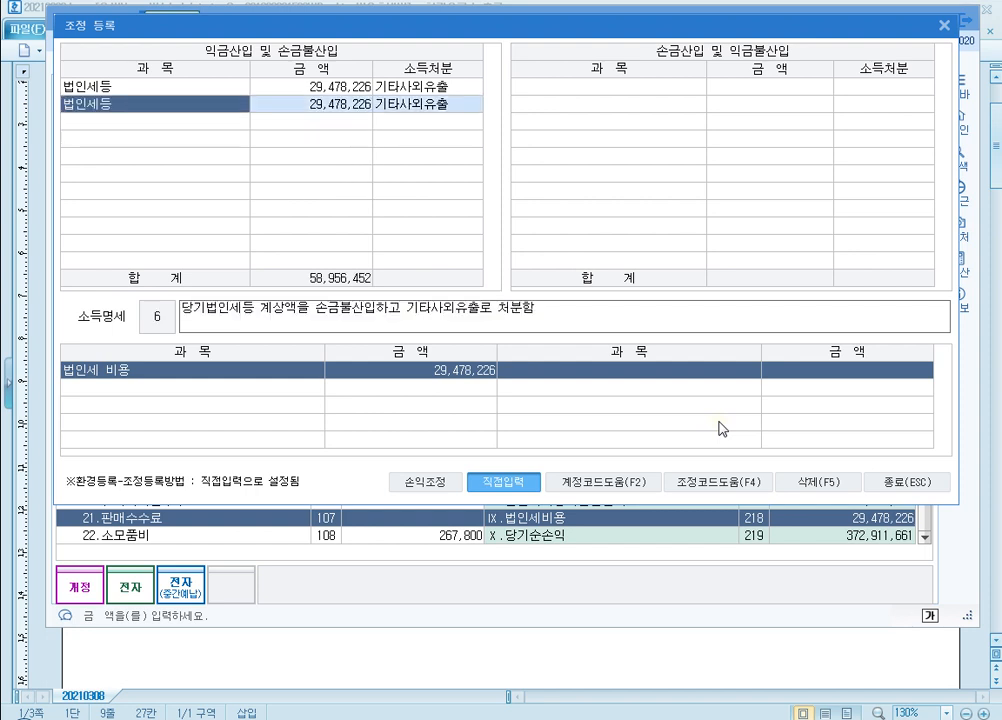
{"action": "left_click", "coordinate": [358, 317]}
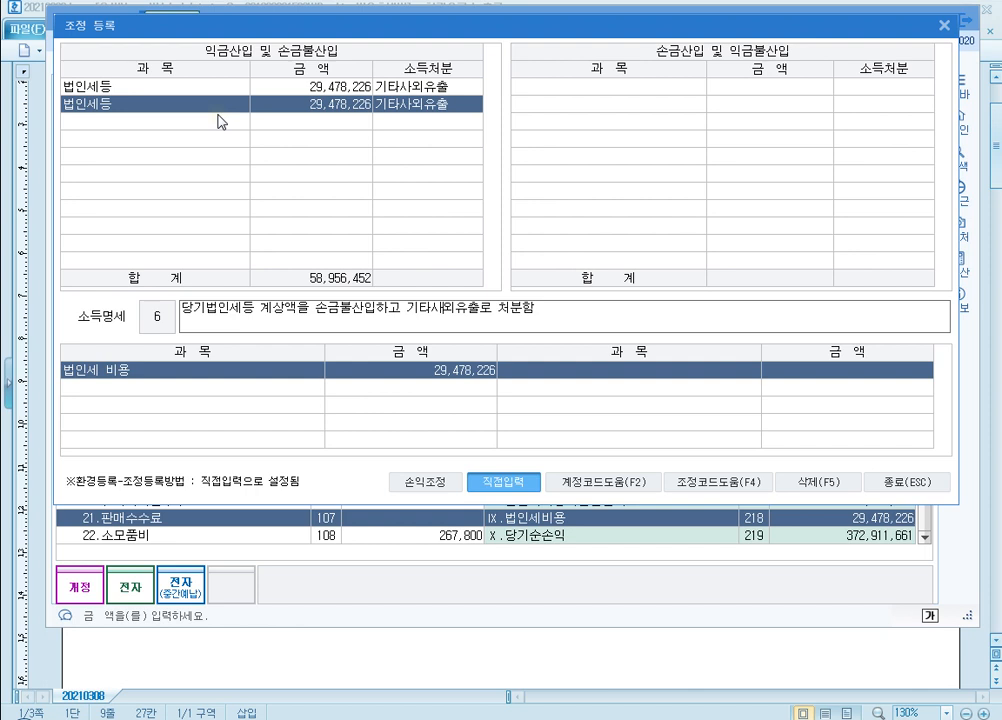
{"action": "left_click", "coordinate": [324, 88]}
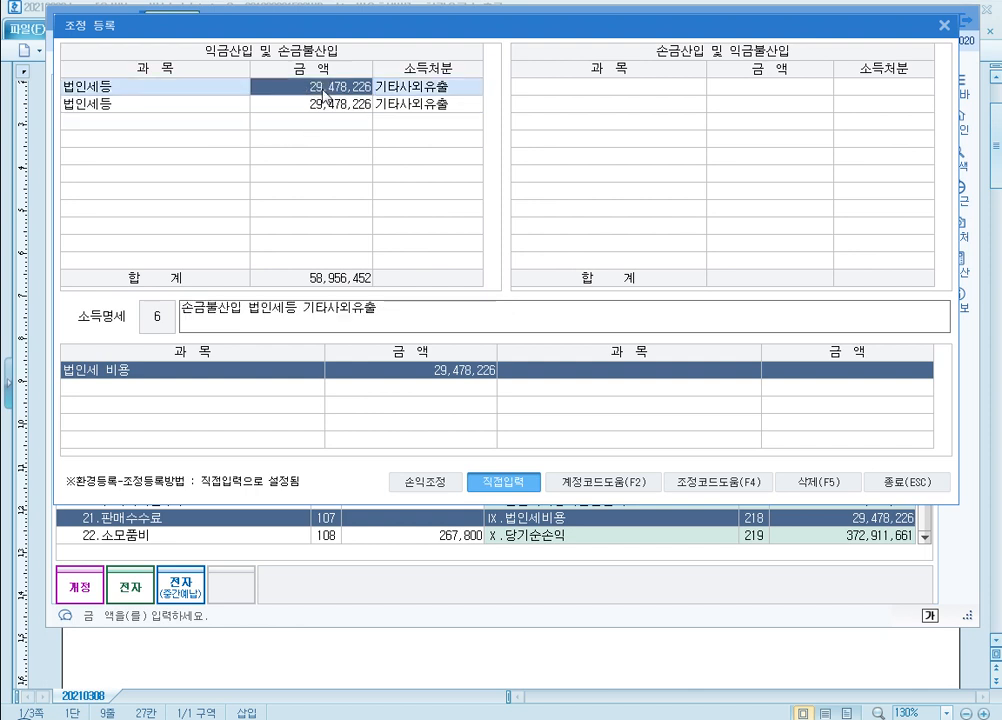
{"action": "left_click", "coordinate": [393, 312]}
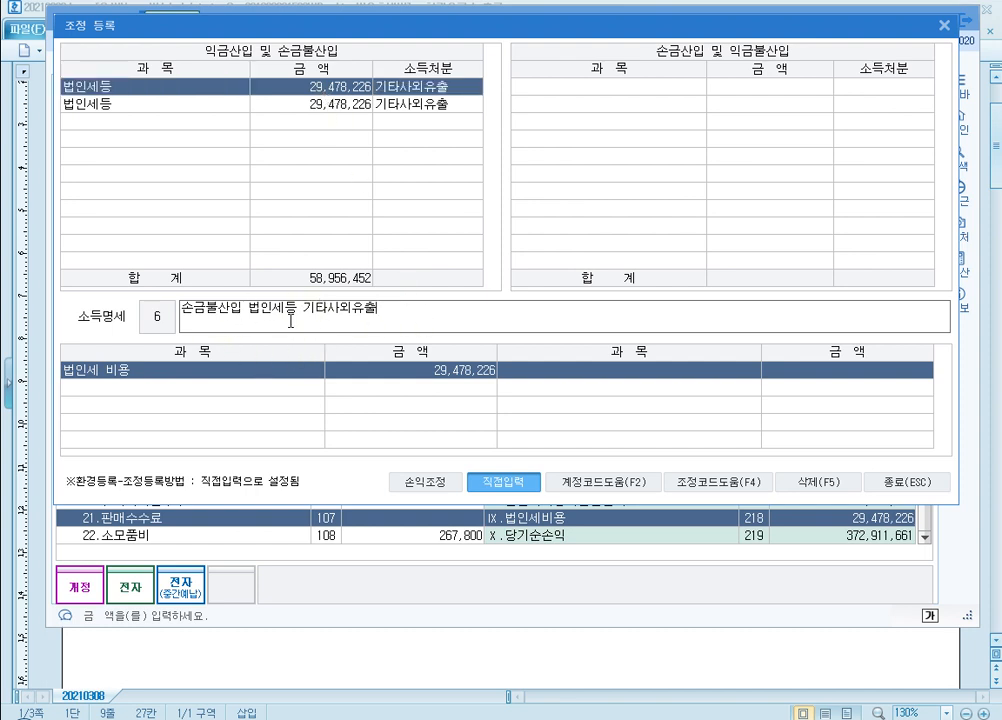
{"action": "left_click", "coordinate": [247, 317]}
- Delete the second 법인세등 row from 익금산입 및 손금불산입 and close the 조정 등록 window
{"action": "left_click", "coordinate": [313, 103]}
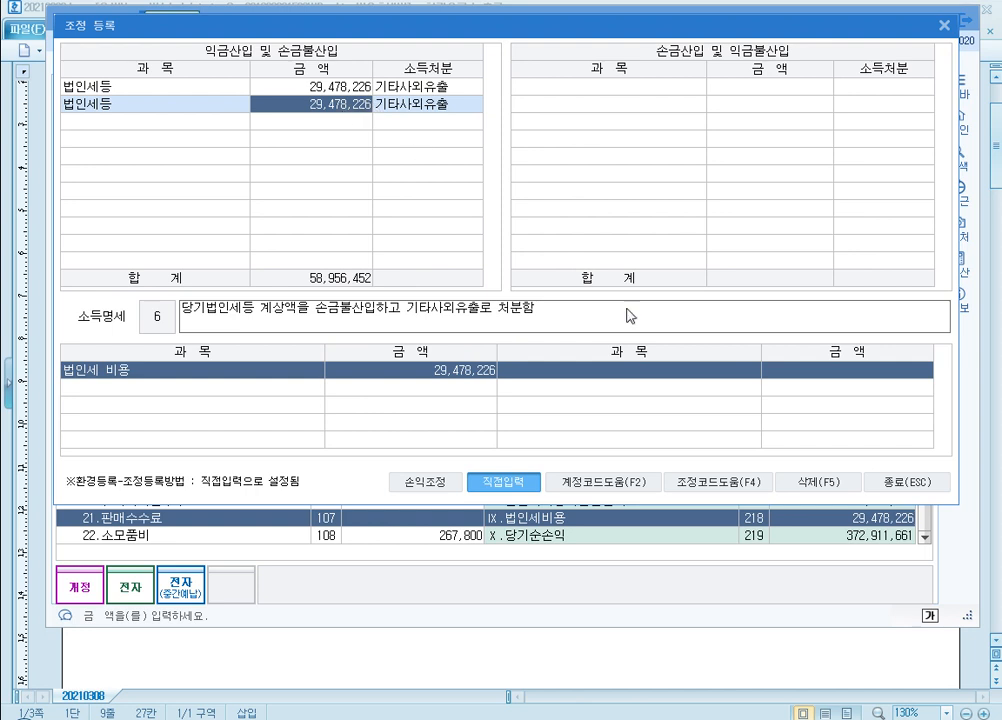
{"action": "left_click", "coordinate": [818, 481]}
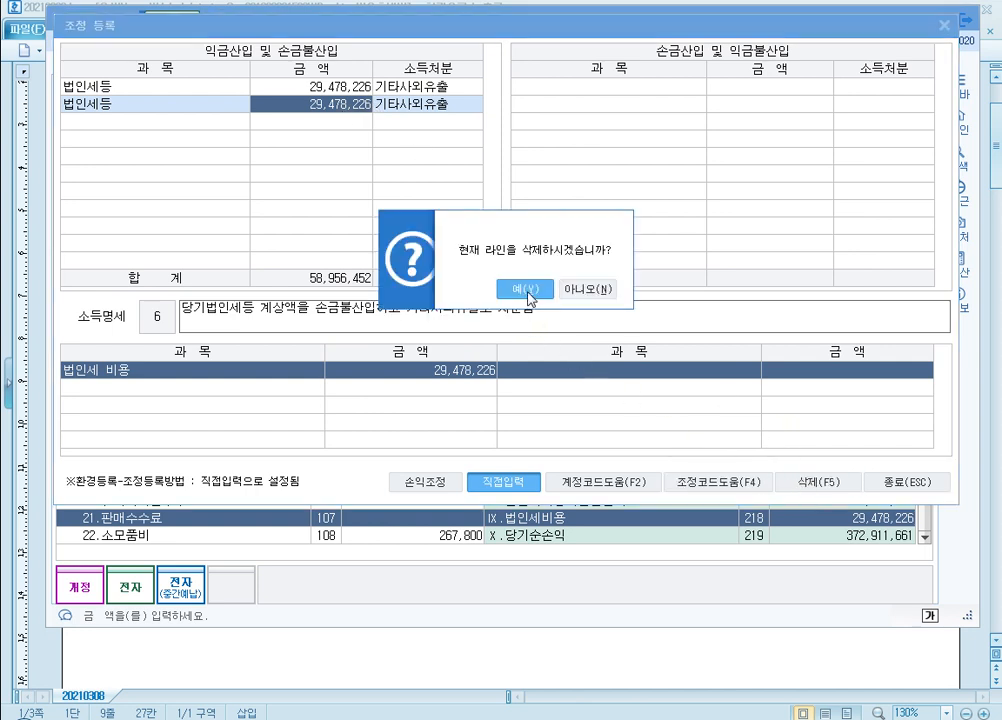
{"action": "left_click", "coordinate": [530, 289]}
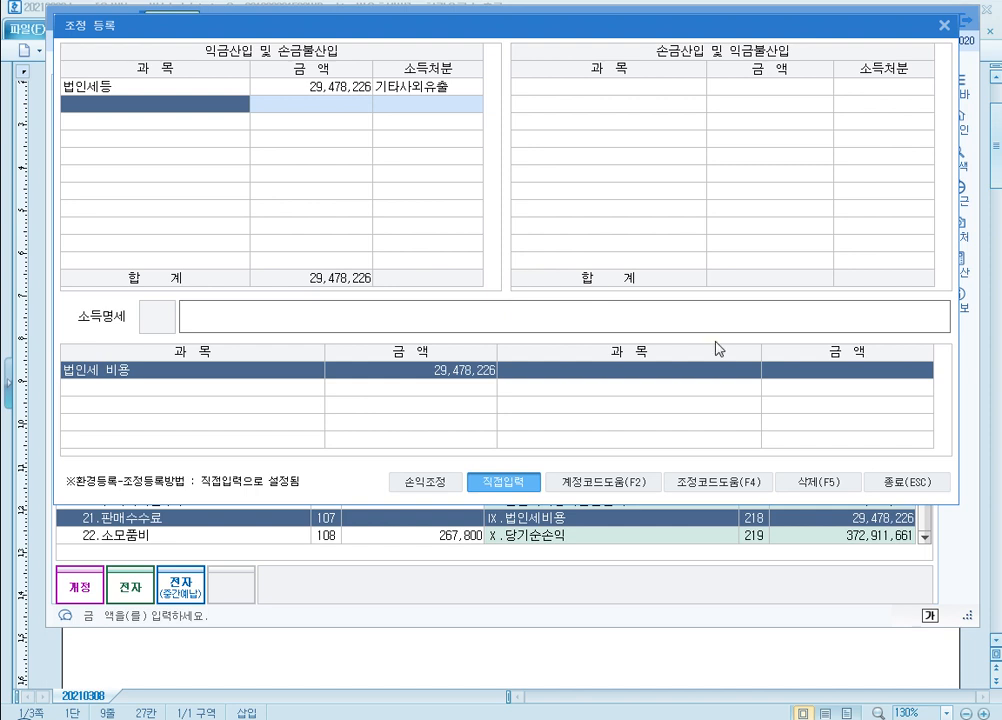
{"action": "left_click", "coordinate": [834, 488]}
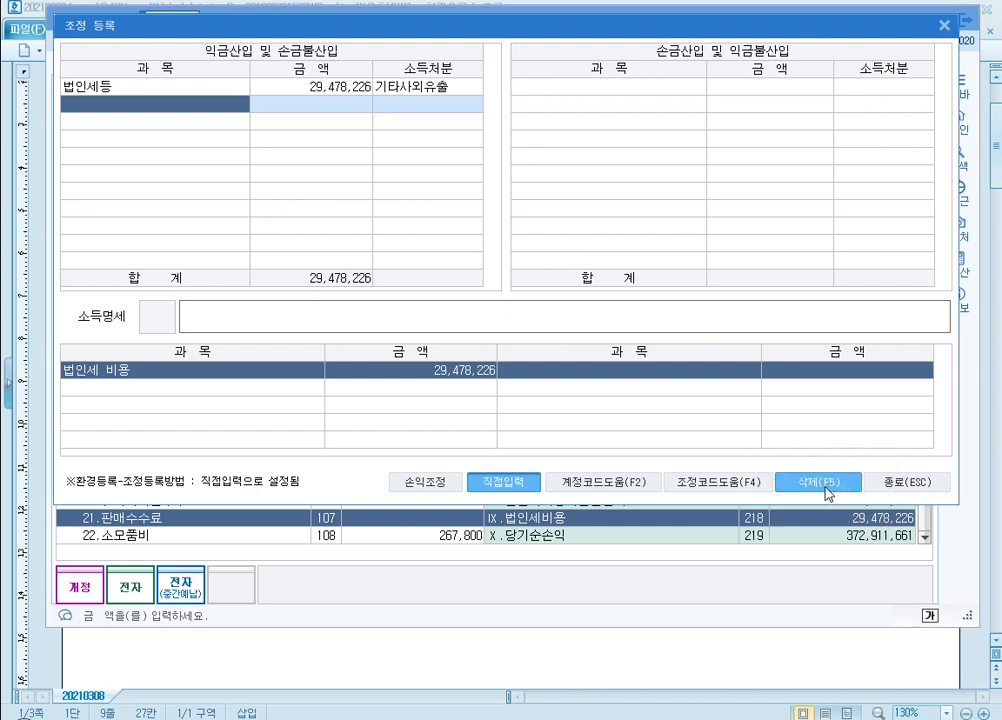
{"action": "left_click", "coordinate": [894, 485]}
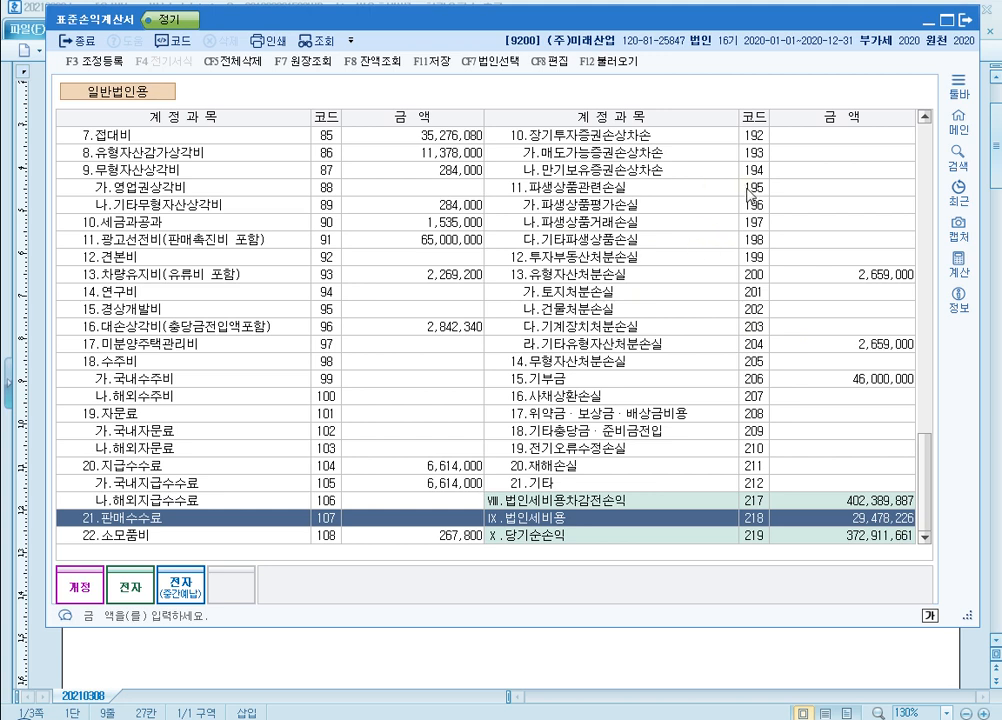
- Return to KcLep's 법인조정 I main menu by way of the 한글 notes and open 소득금액조정합계표및명세서
{"action": "left_click", "coordinate": [752, 6]}
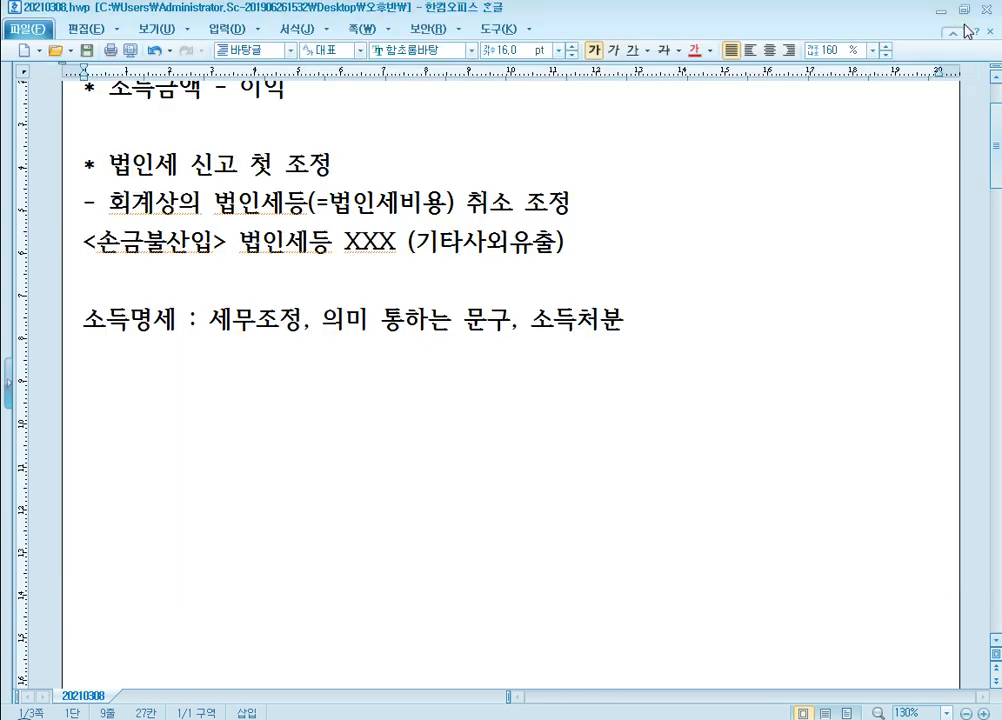
{"action": "key", "text": "alt+Tab"}
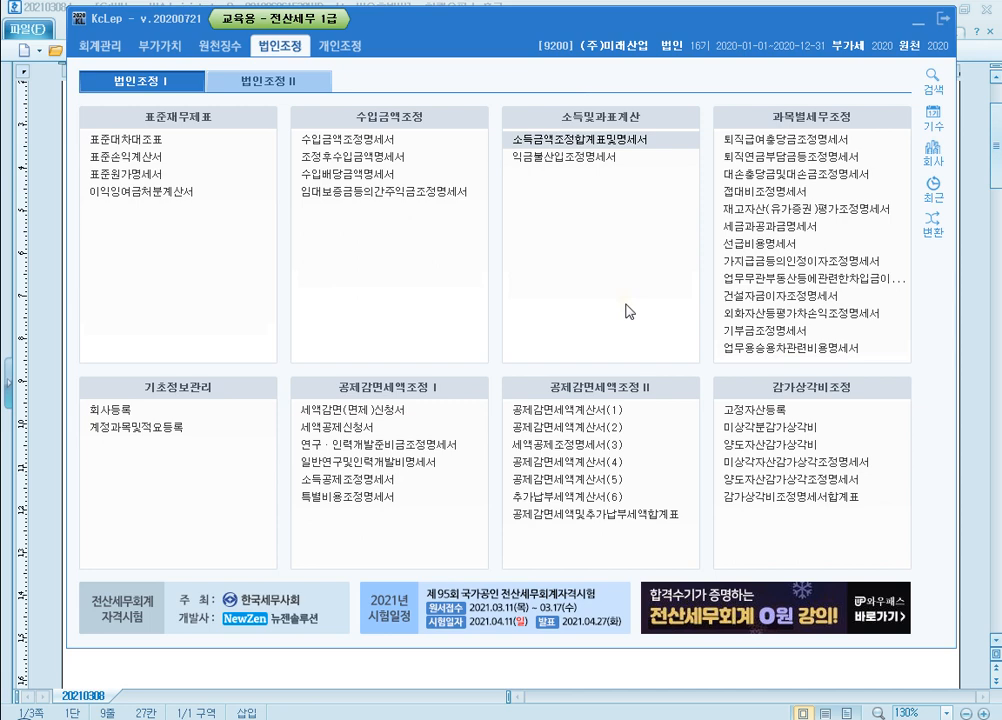
{"action": "left_click", "coordinate": [629, 141]}
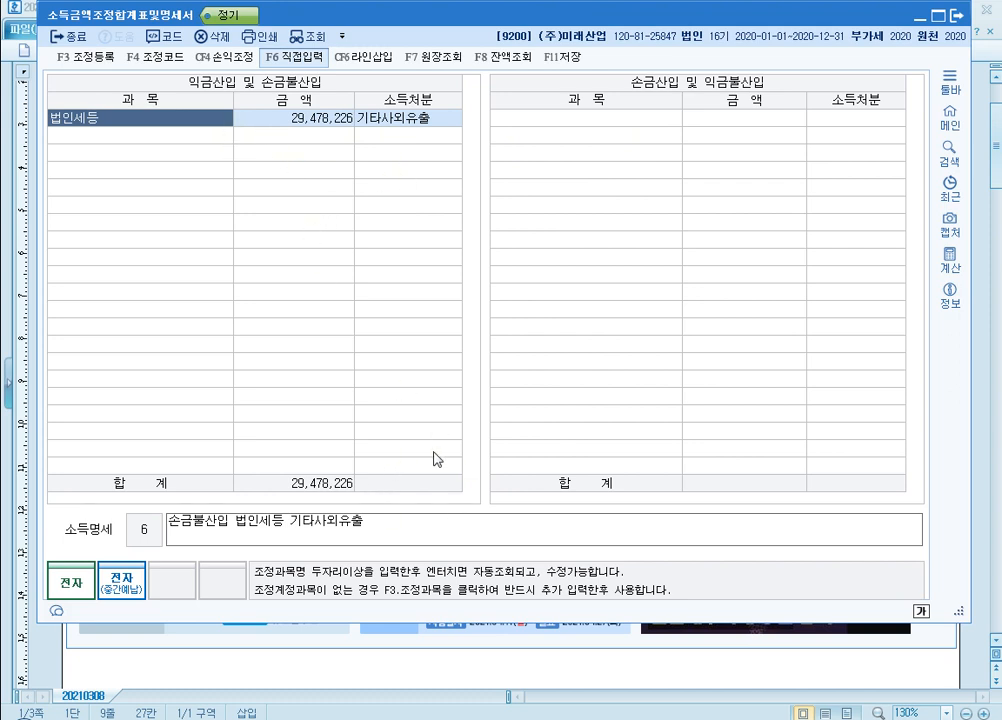
- Browse the 조정과목등록 list from the empty second row, search it for 법인세, and leave the list and form without choosing an item
{"action": "left_click", "coordinate": [205, 136]}
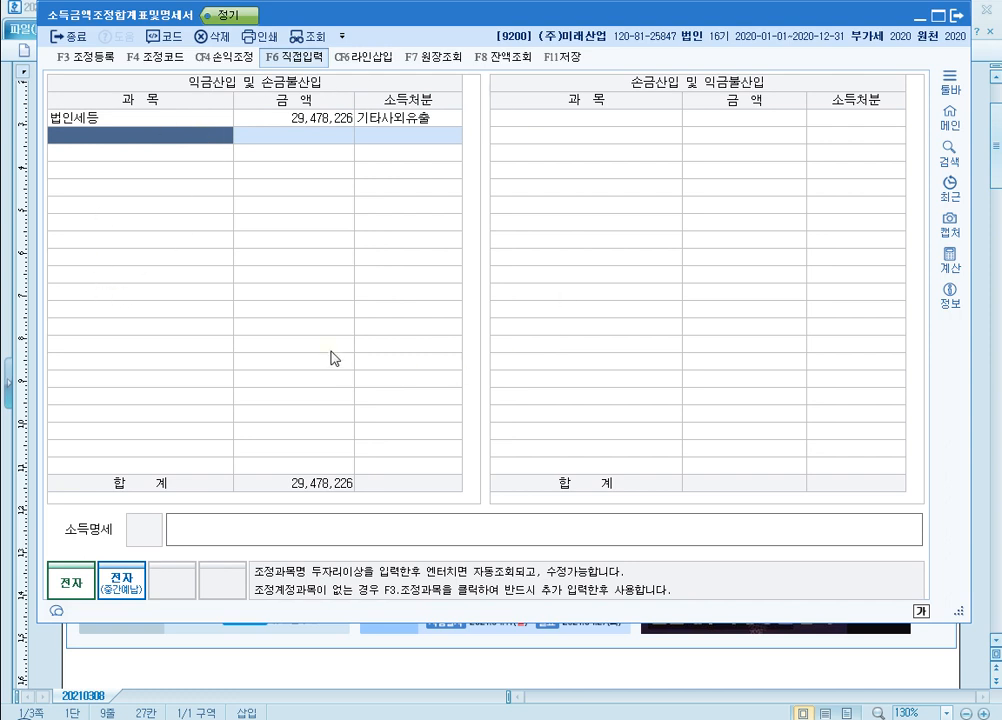
{"action": "key", "text": "F2"}
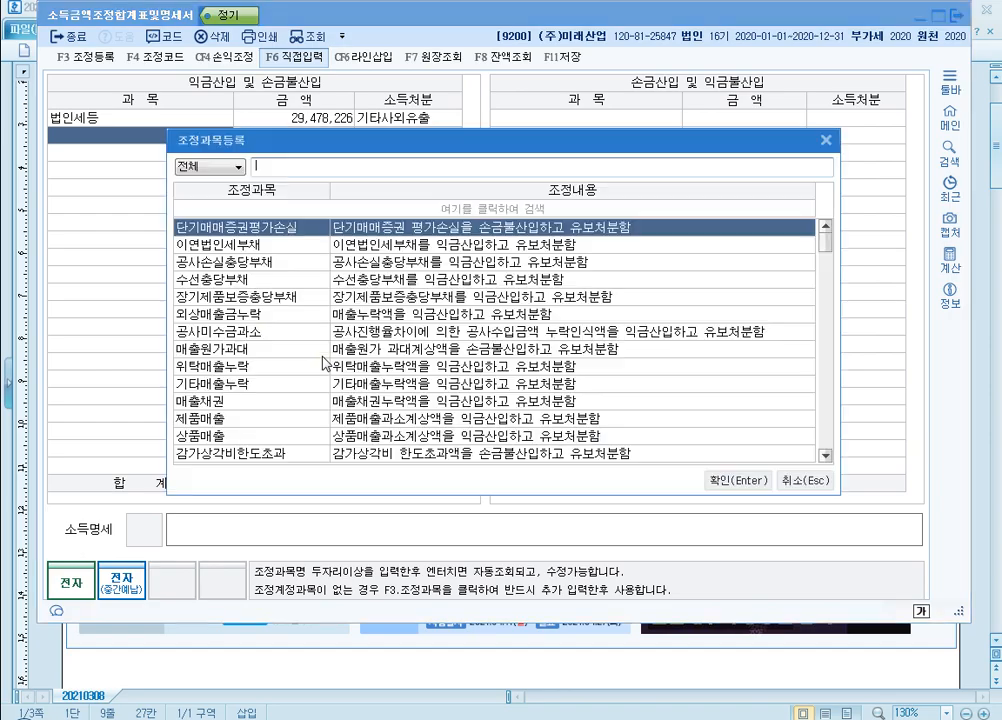
{"action": "scroll", "coordinate": [322, 357], "scroll_direction": "down", "scroll_amount": 4}
{"action": "scroll", "coordinate": [322, 357], "scroll_direction": "down", "scroll_amount": 15}
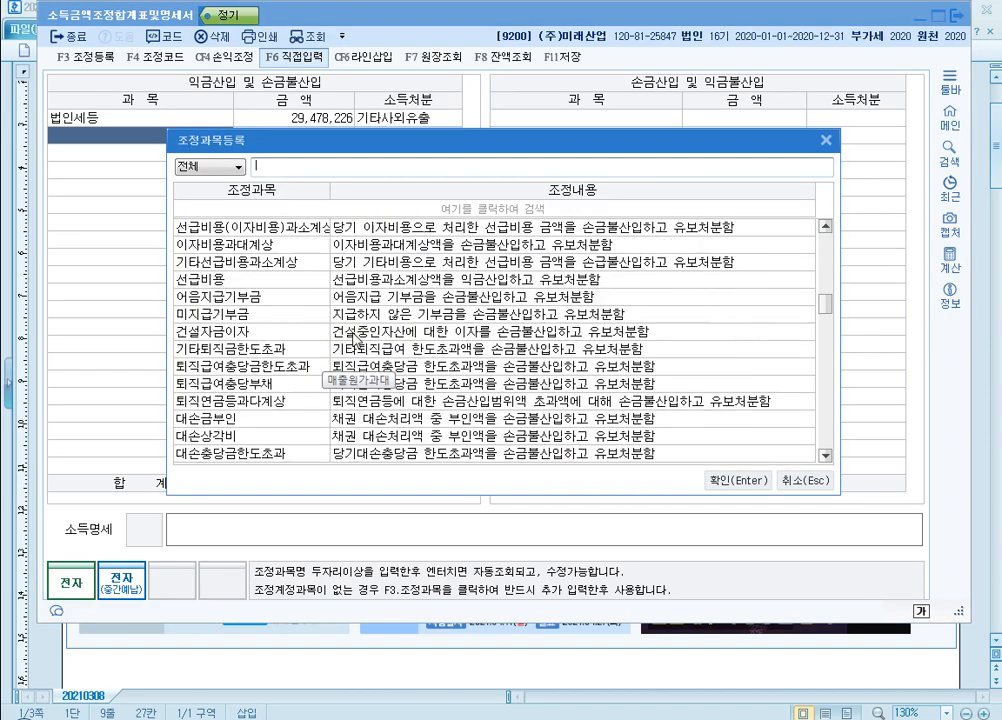
{"action": "scroll", "coordinate": [348, 362], "scroll_direction": "up", "scroll_amount": 20}
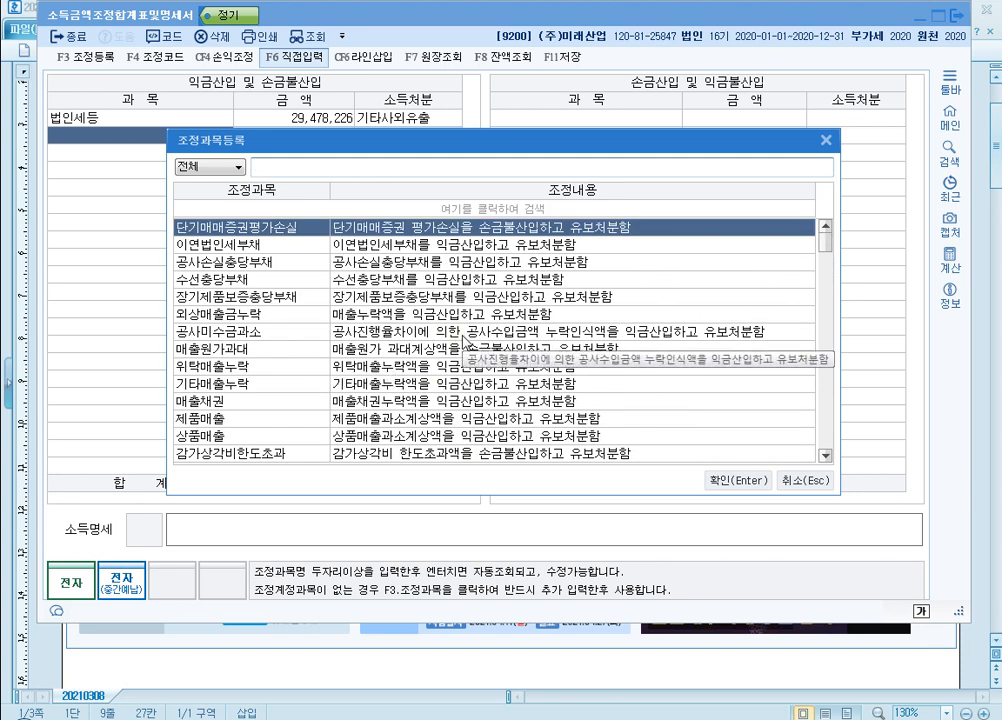
{"action": "type", "text": "법인세"}
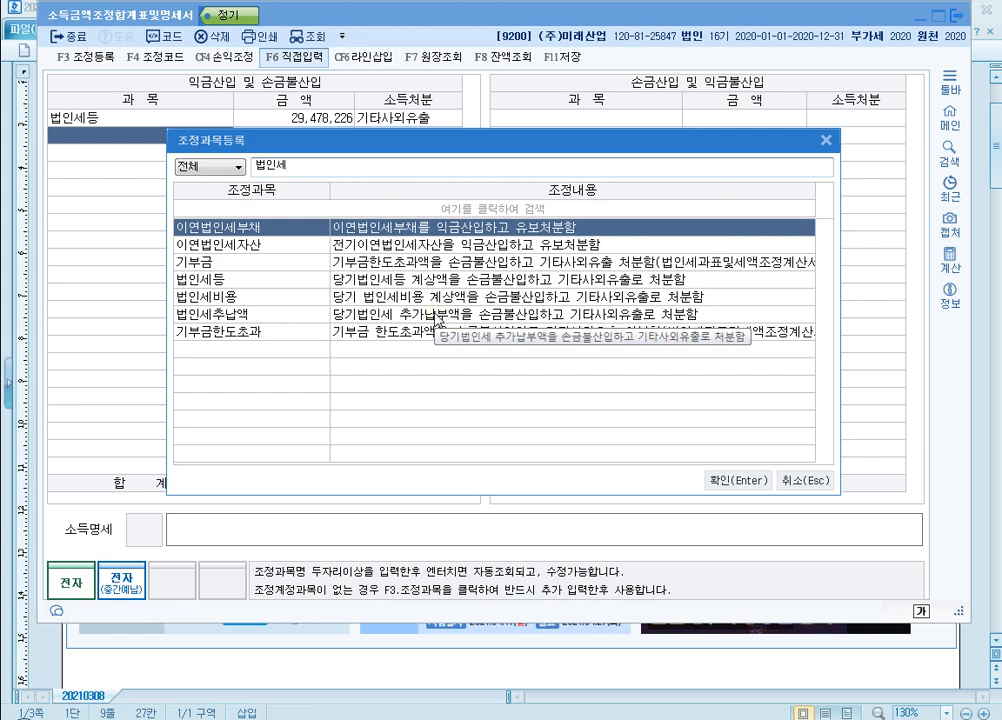
{"action": "type", "text": "세"}
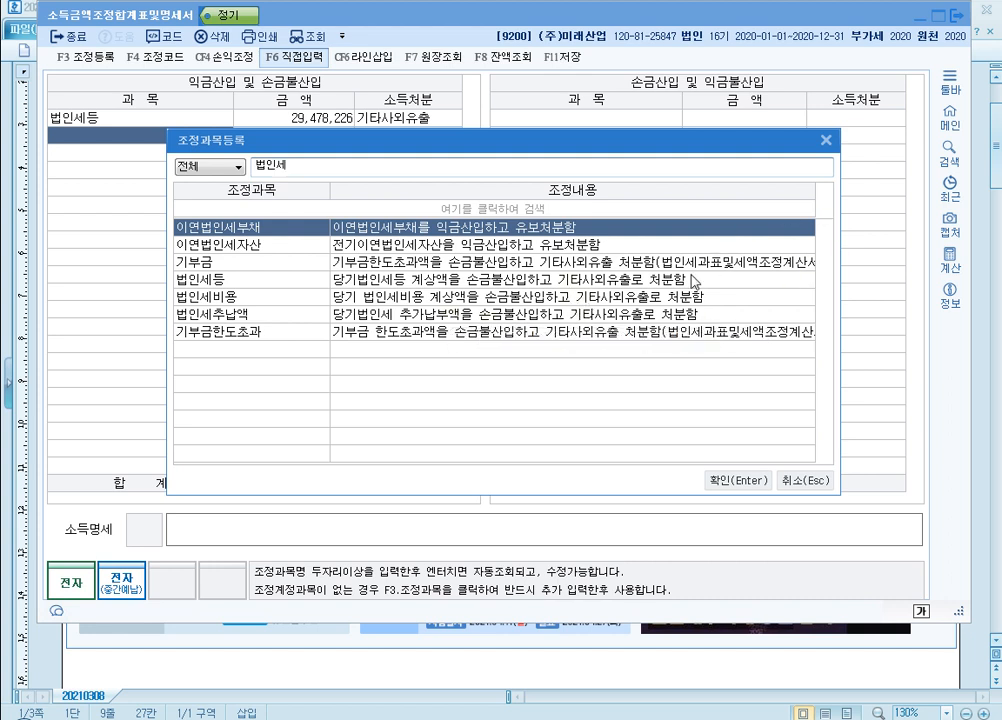
{"action": "left_click", "coordinate": [818, 480]}
{"action": "left_click", "coordinate": [958, 16]}
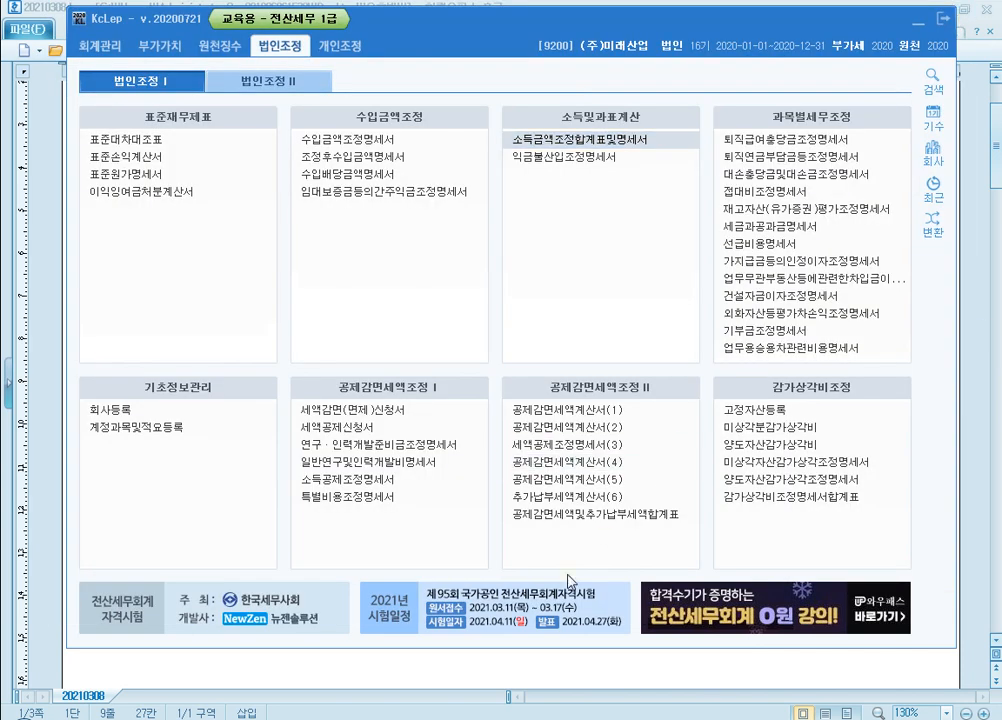